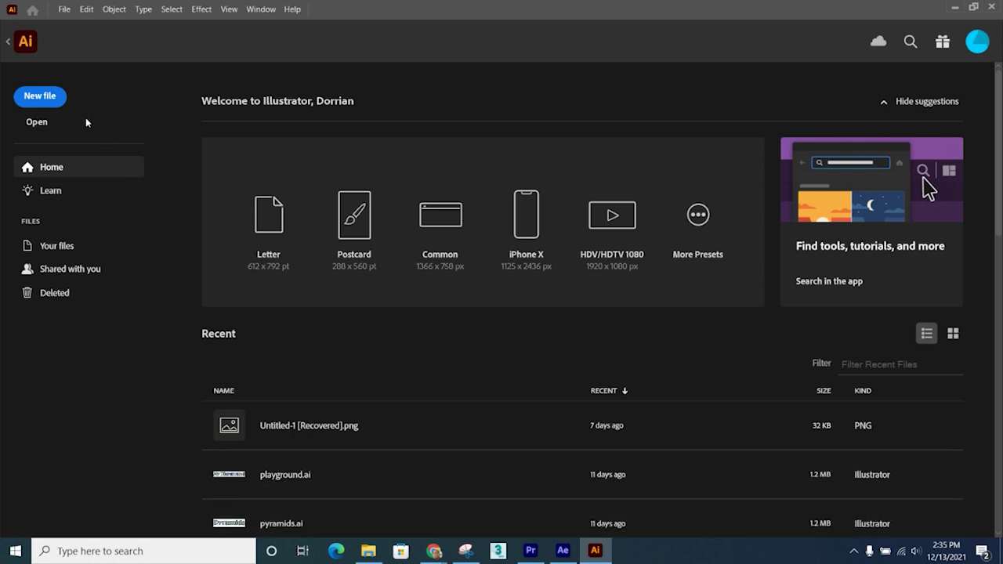
Step: Start a new file from the Illustrator home screen to bring up the New Document dialog
click(40, 97)
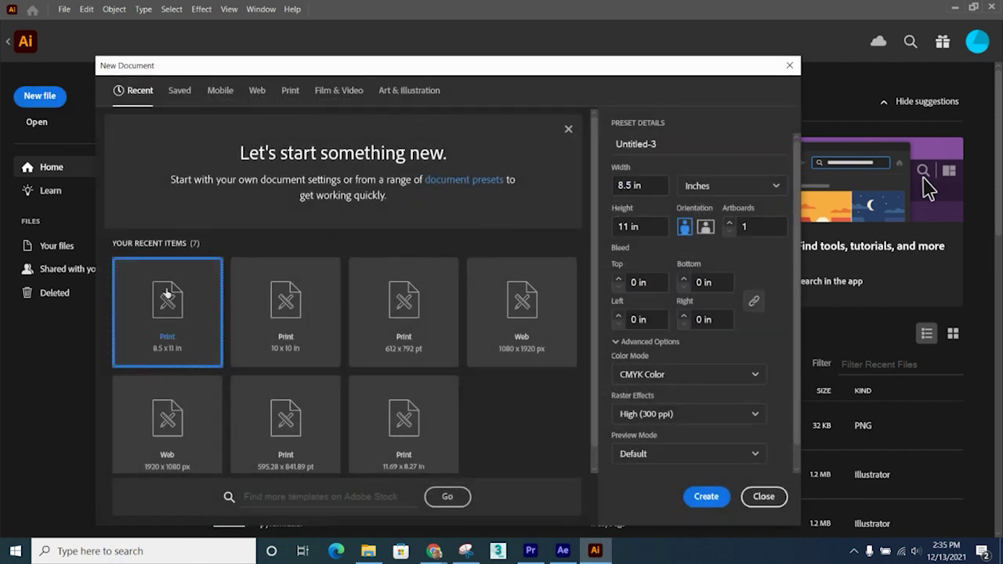
Step: Create a Letter print document measured in inches and named 'lesson 1'
click(290, 91)
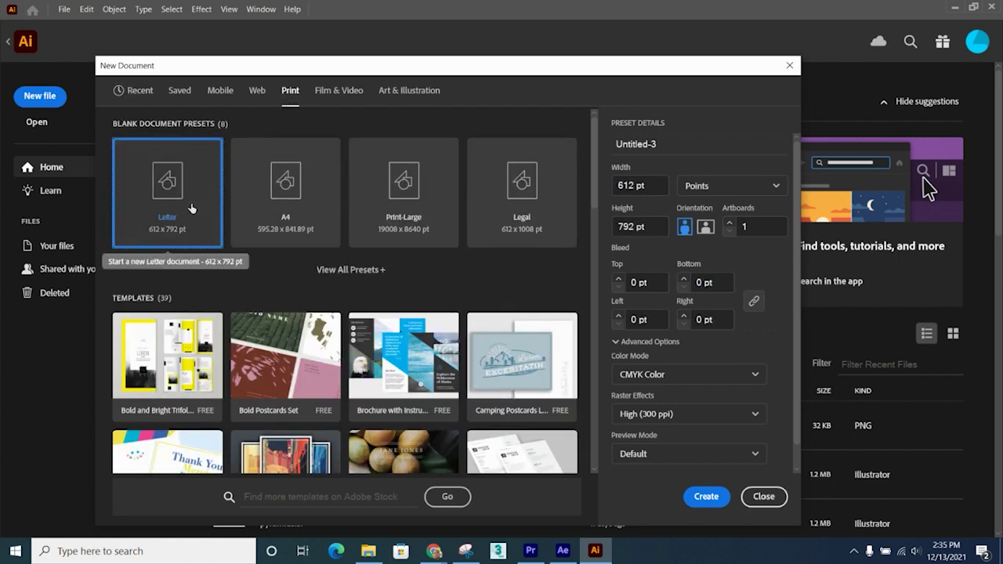
click(776, 190)
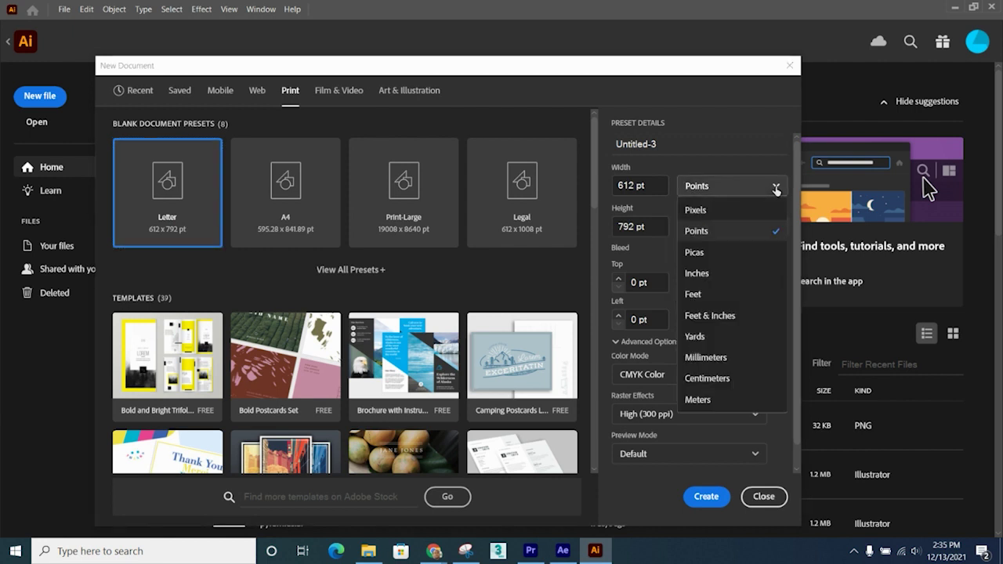
click(733, 276)
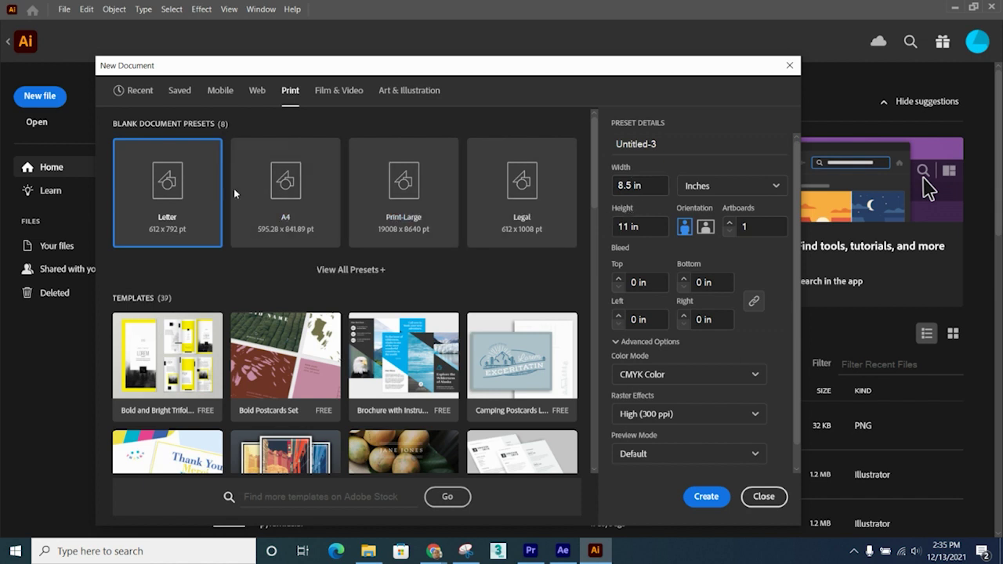
click(671, 142)
text(lesson)
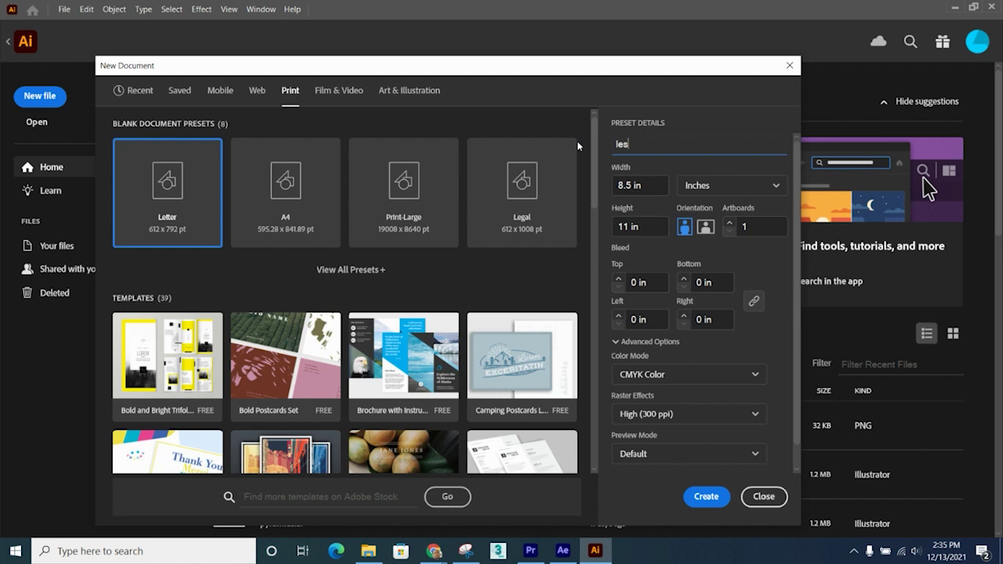
text( 1)
click(708, 499)
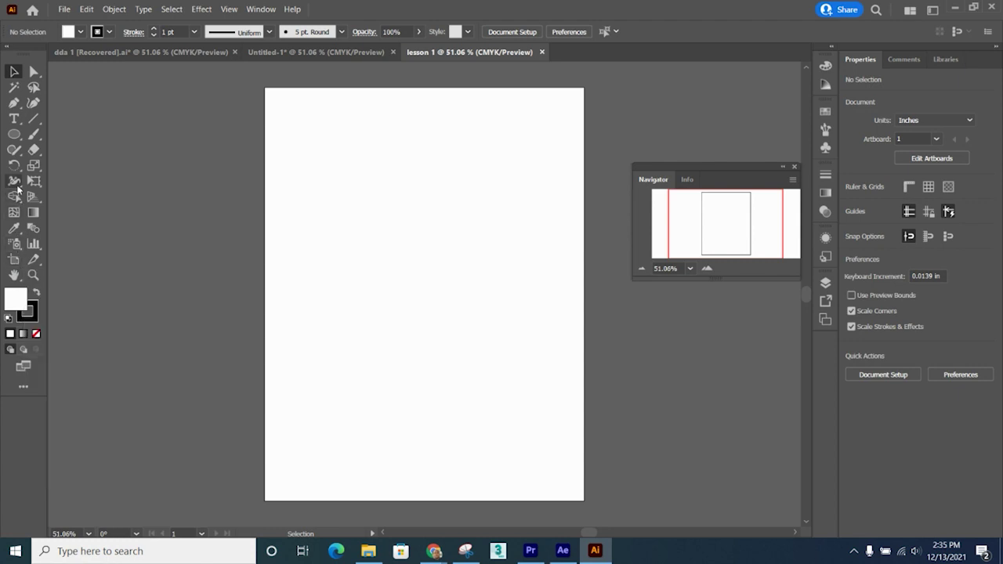
mouse_move(18, 188)
click(261, 10)
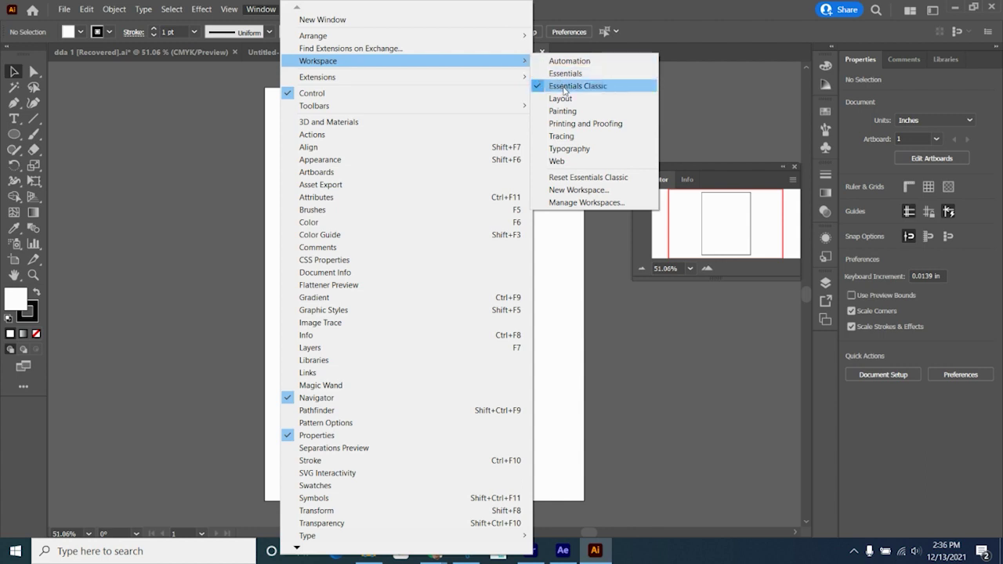
click(563, 87)
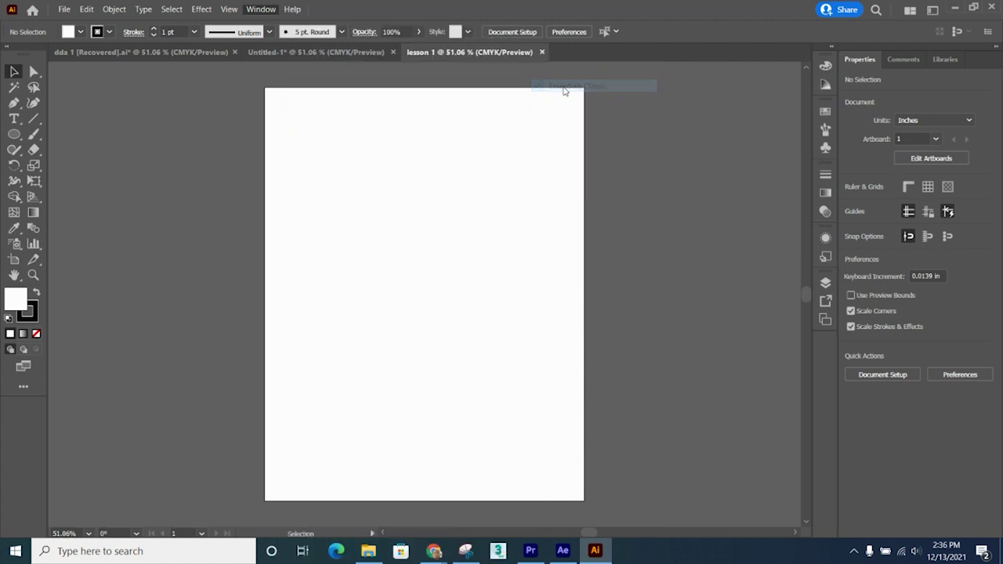
click(260, 10)
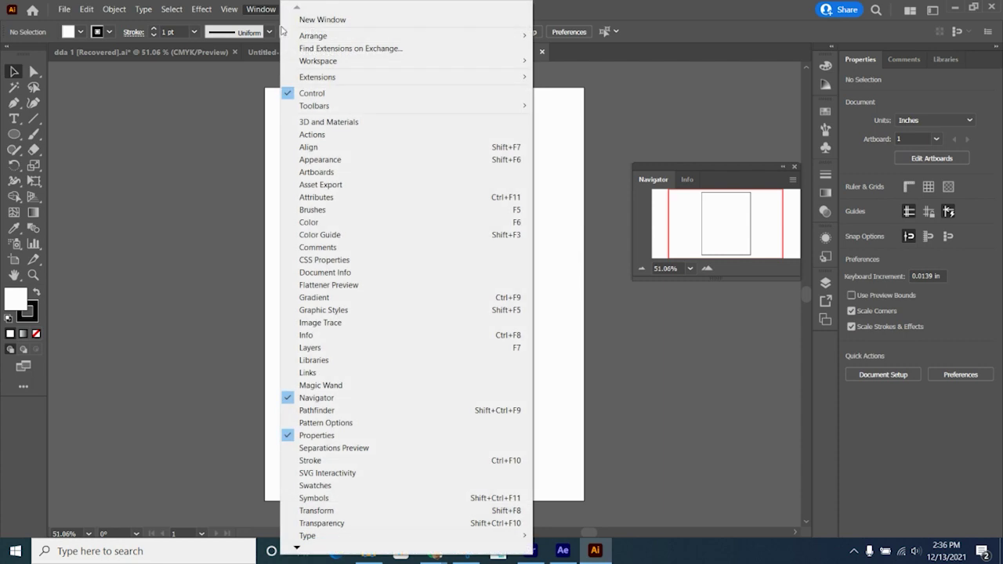
mouse_move(321, 62)
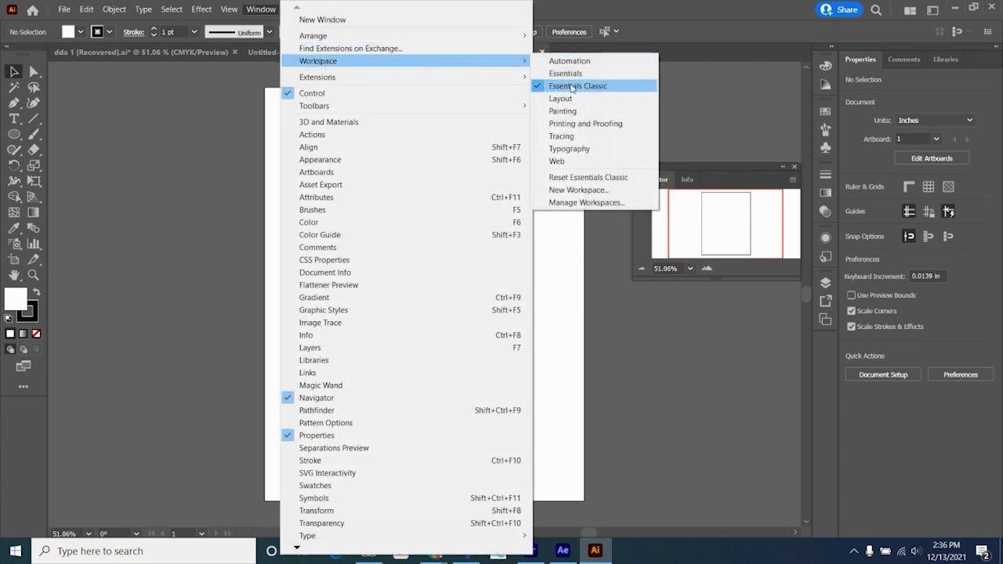
click(573, 87)
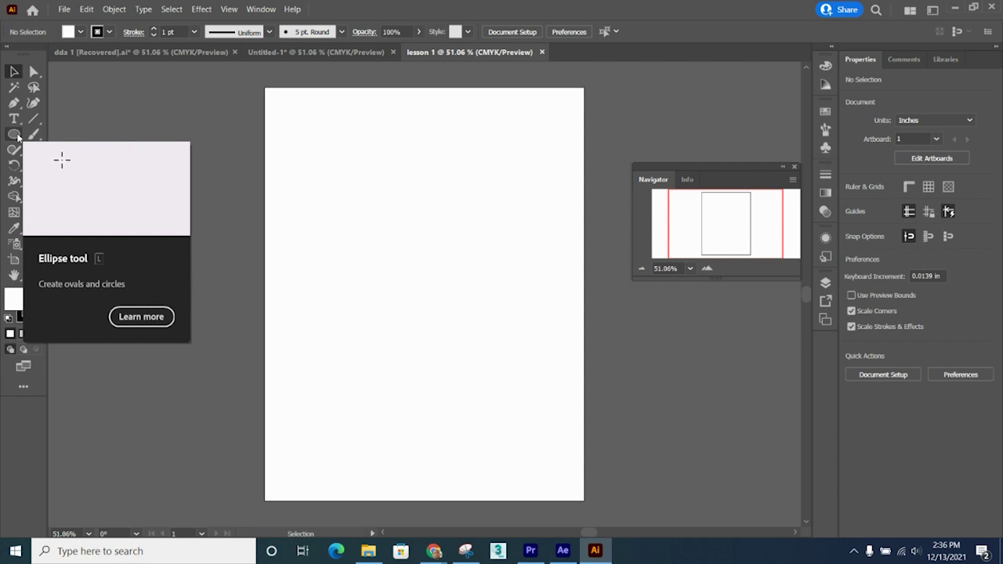
Step: Explore the shape tool flyout and its tear-off panel, then select the Ellipse Tool
click(17, 135)
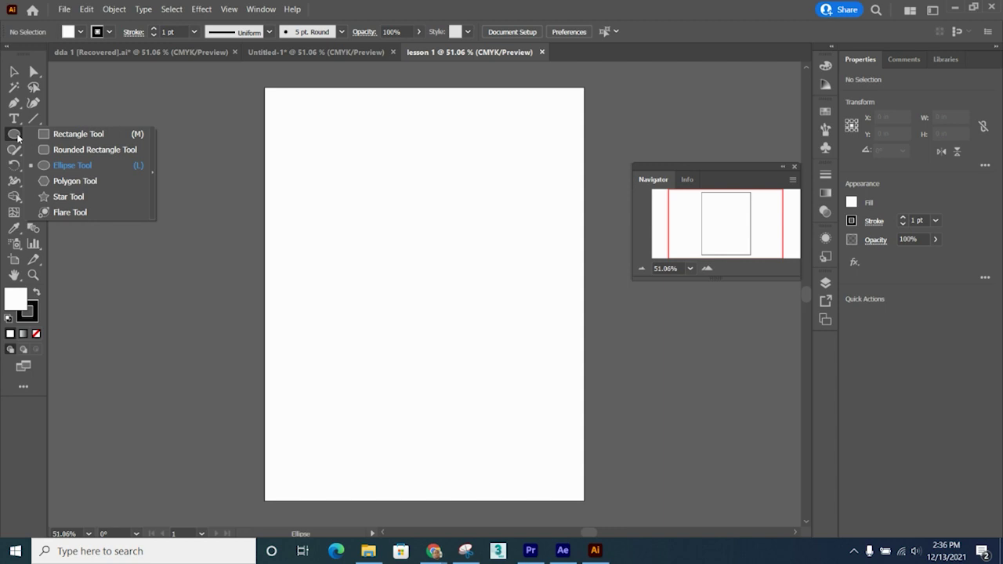
click(67, 139)
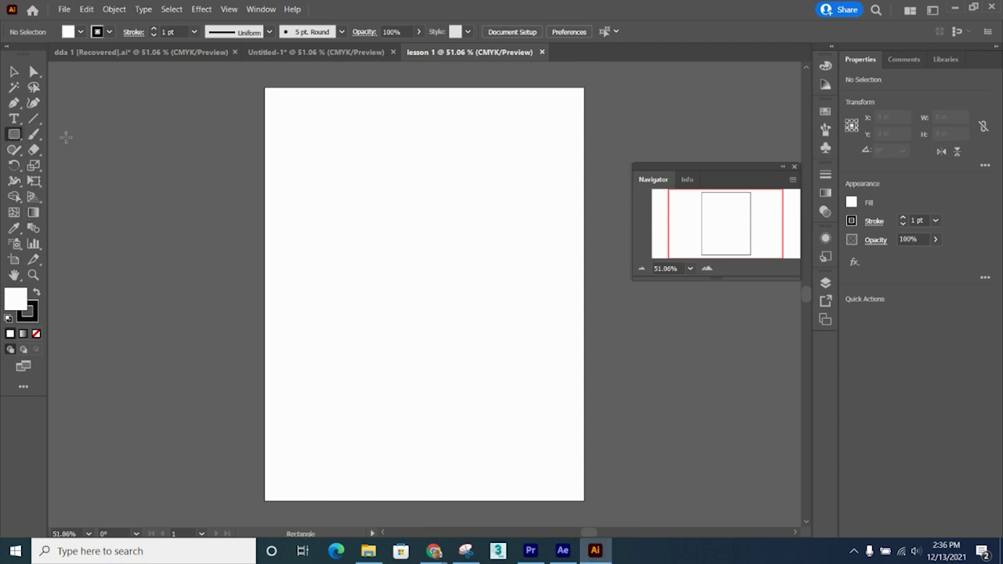
click(15, 137)
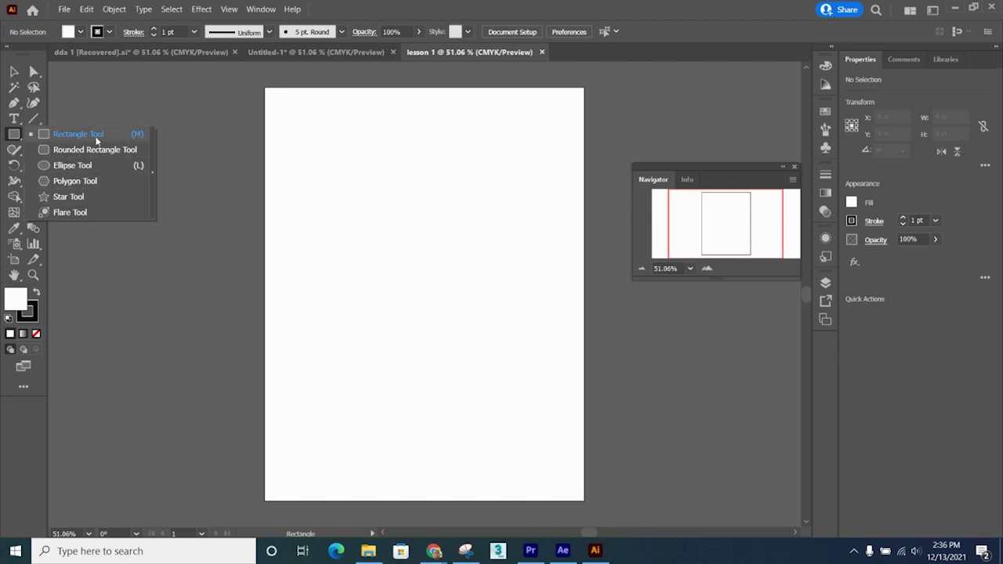
click(78, 134)
click(14, 135)
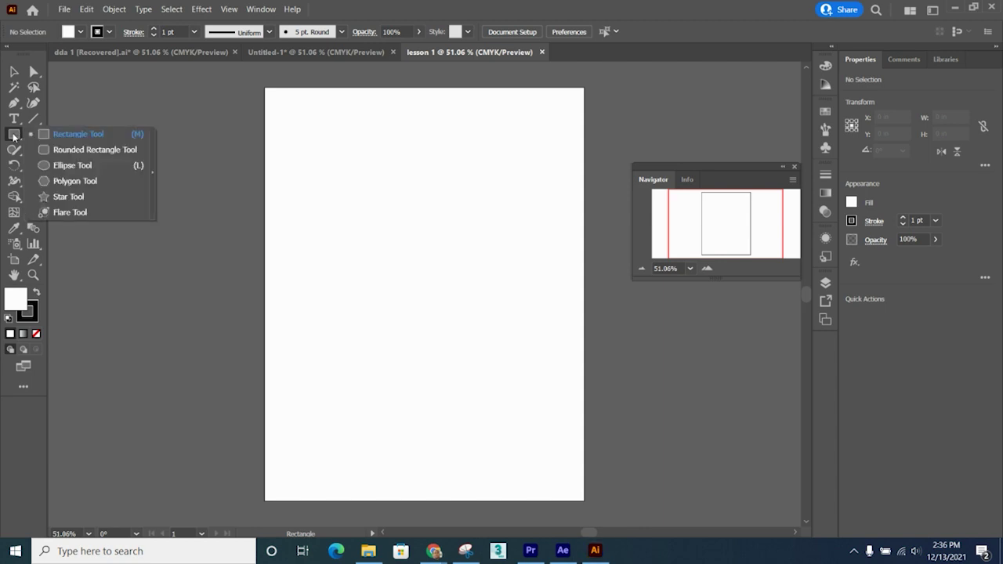
click(152, 174)
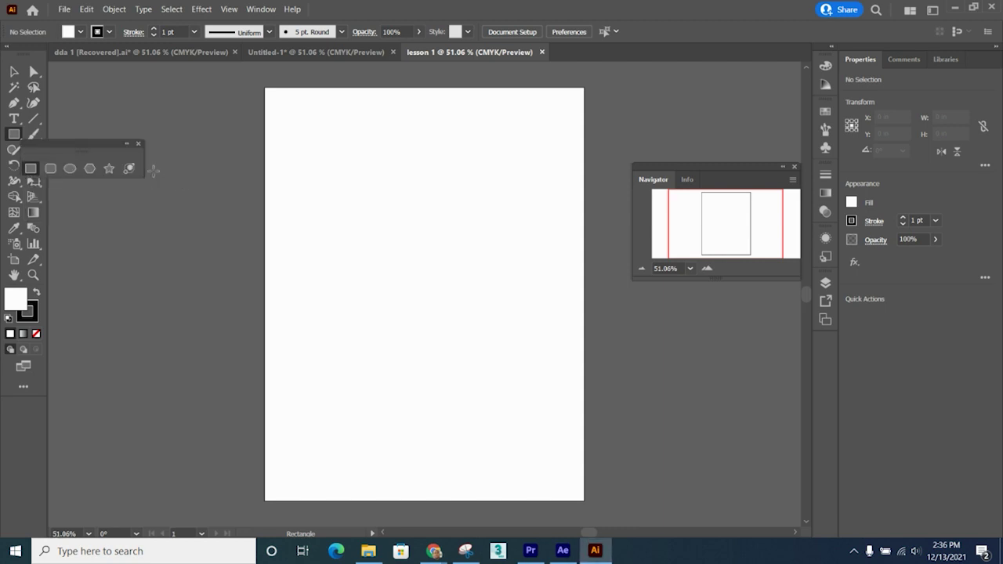
drag(63, 142, 93, 66)
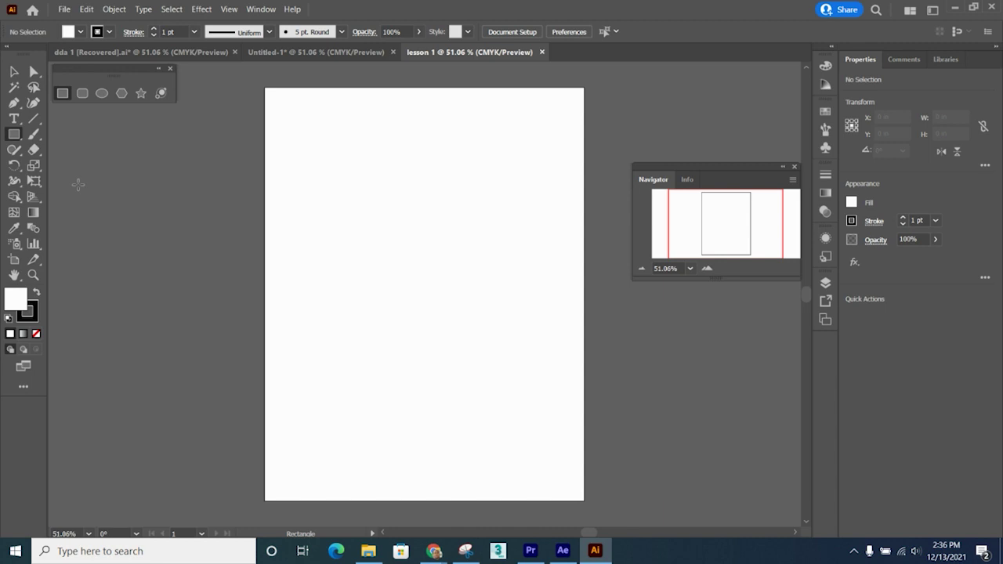
click(169, 71)
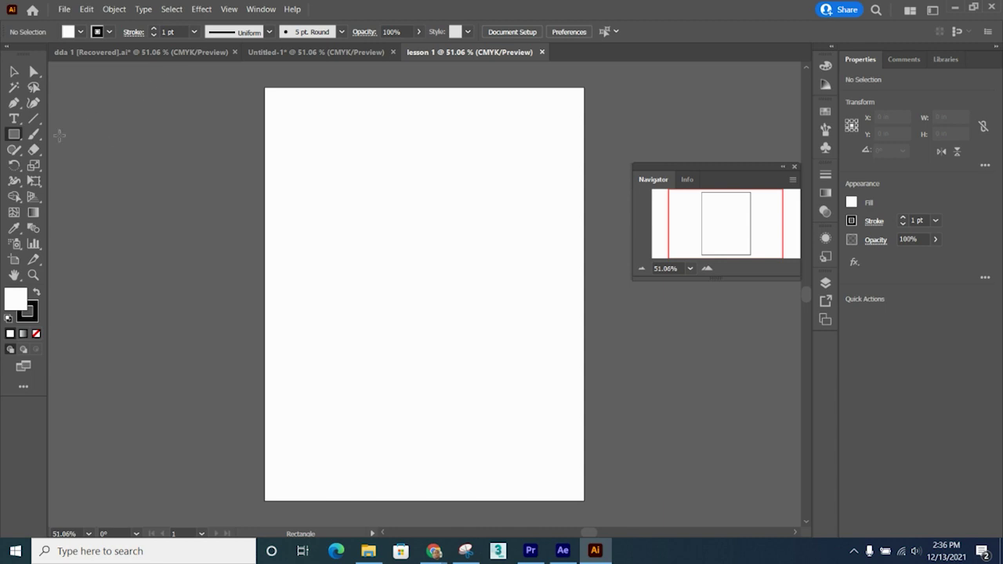
click(18, 136)
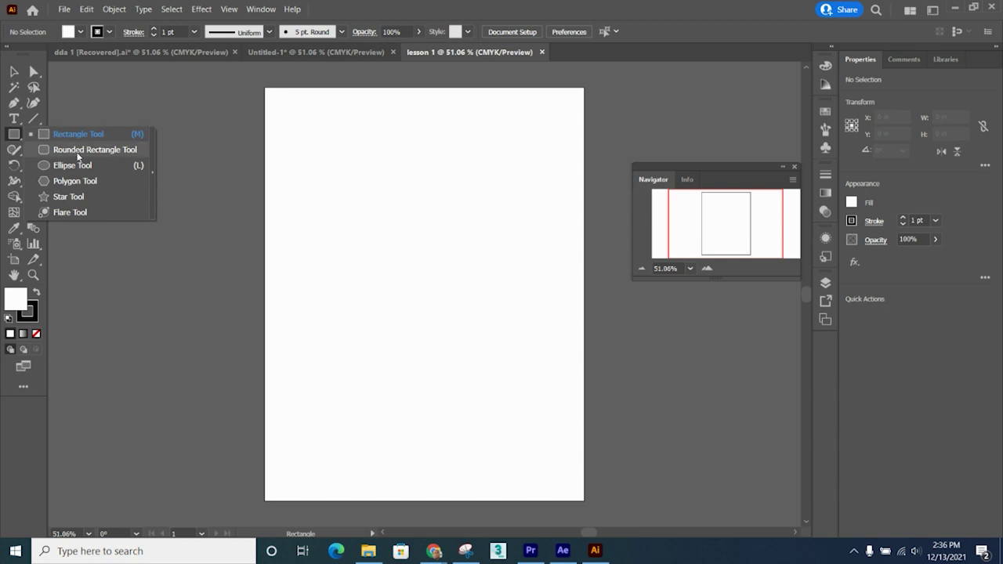
click(79, 167)
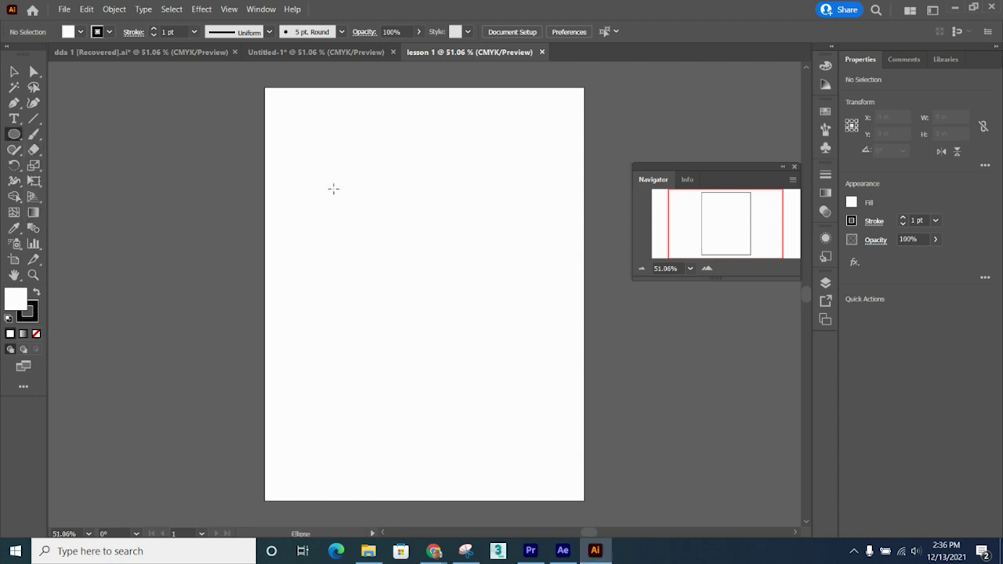
Step: Draw a circle near the top-left of the page and fill it green
drag(320, 152, 421, 239)
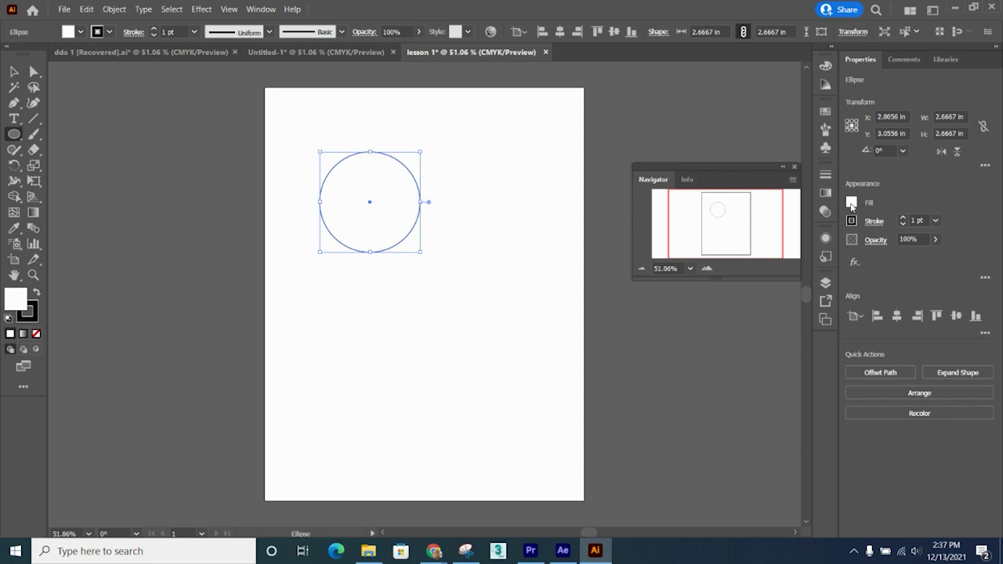
click(852, 205)
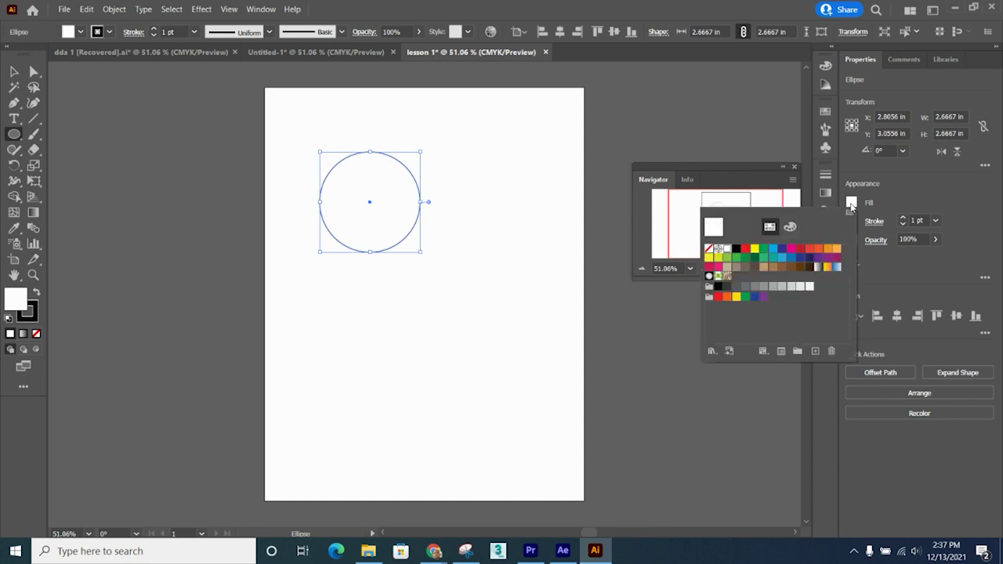
click(69, 32)
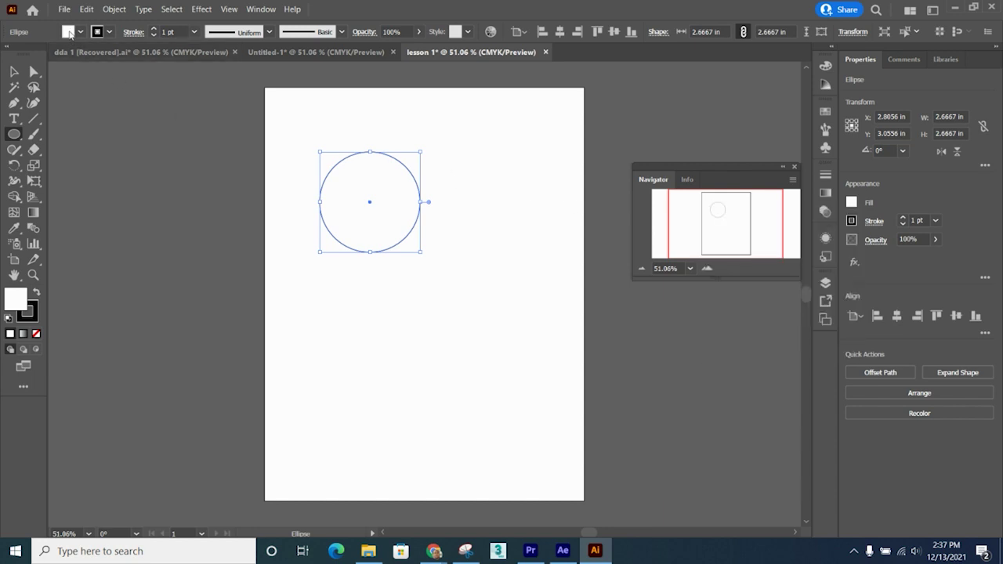
click(69, 33)
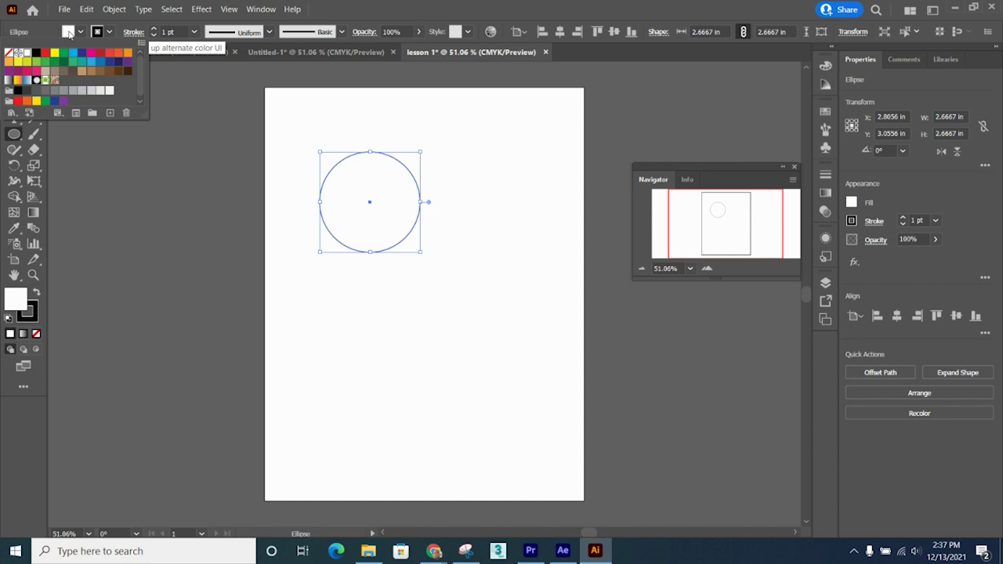
click(54, 68)
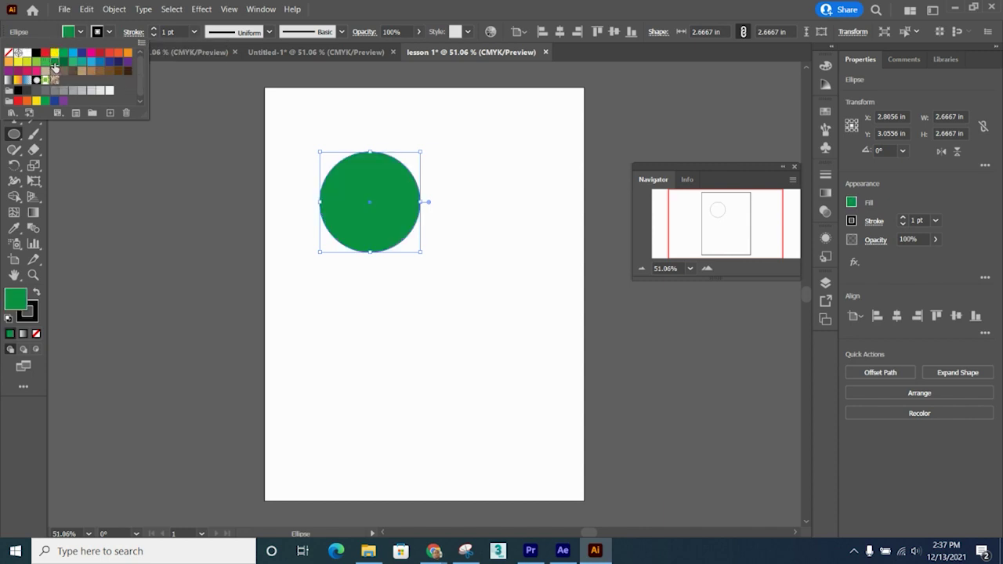
Step: Give the circle a dark blue outline with a 10 pt stroke weight
click(109, 34)
click(108, 34)
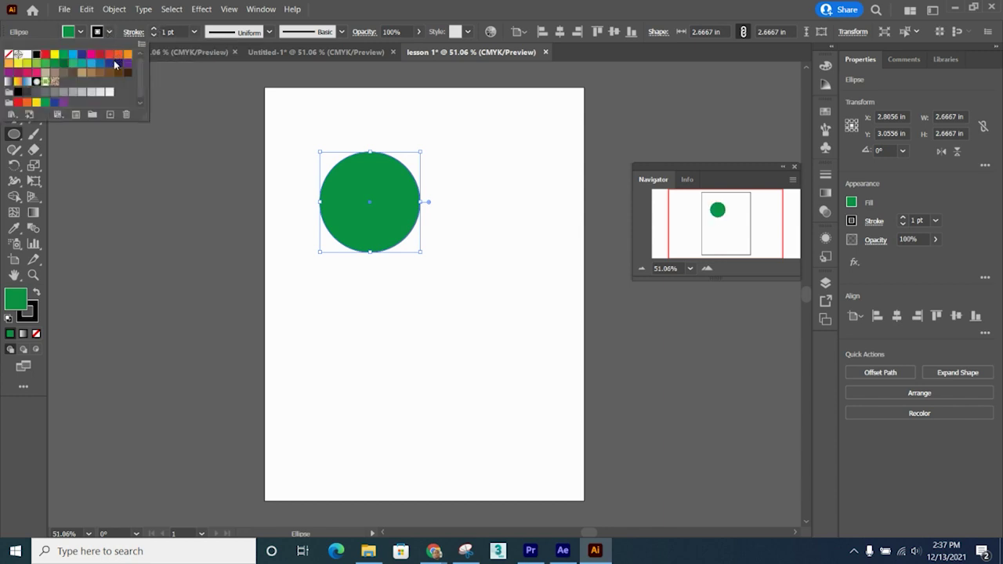
click(110, 63)
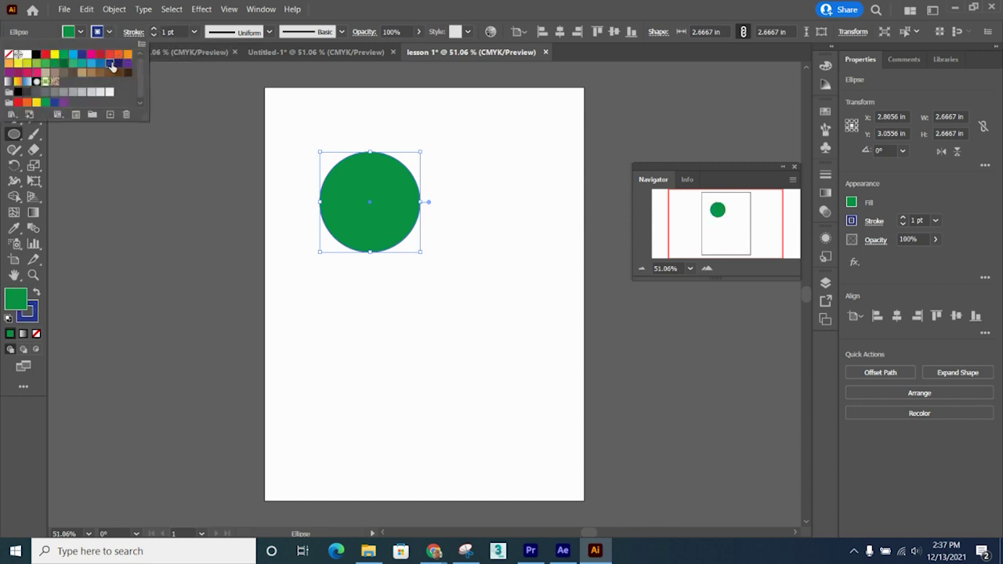
click(154, 30)
click(154, 30)
click(155, 30)
click(154, 30)
click(155, 29)
click(154, 29)
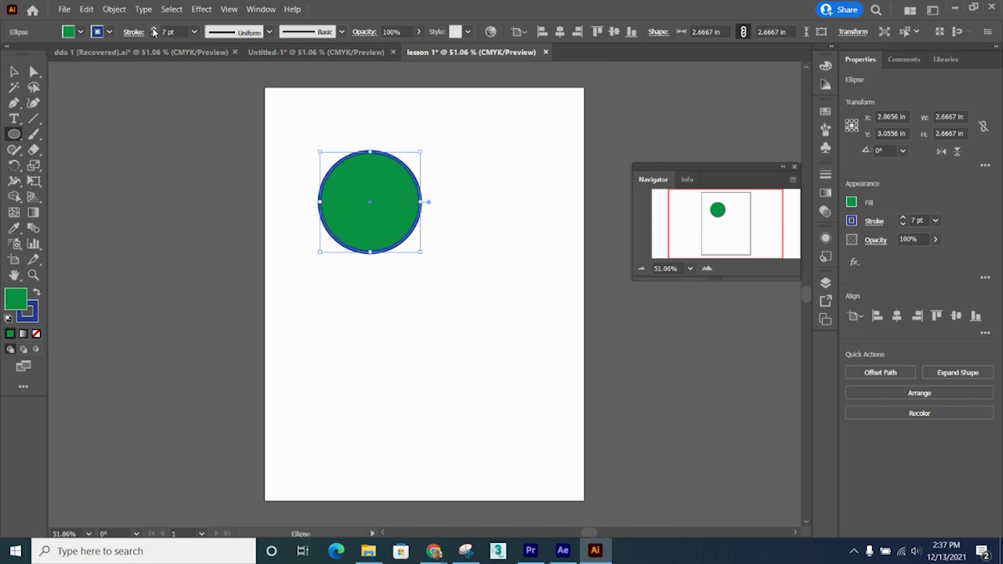
click(155, 30)
click(154, 30)
click(154, 30)
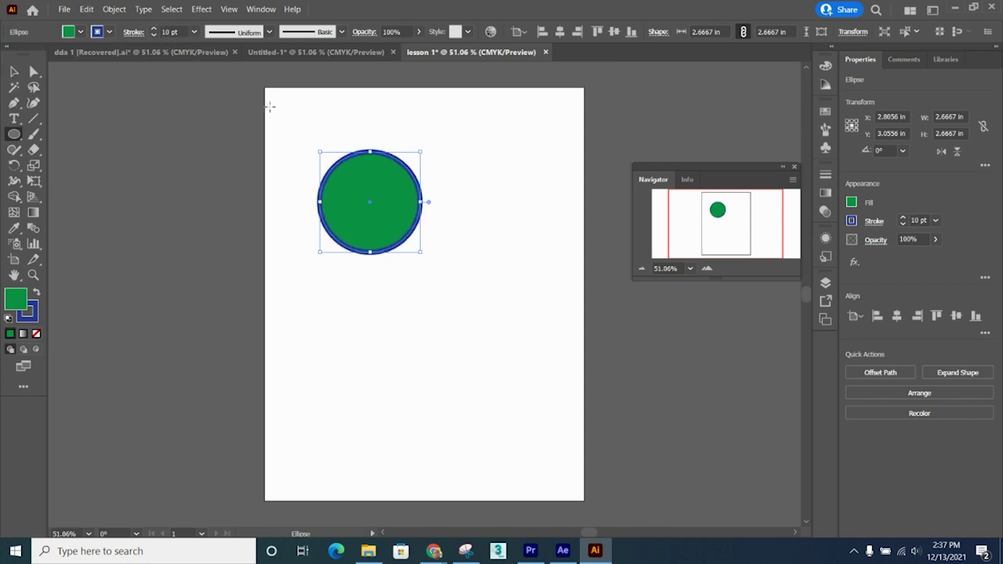
click(11, 71)
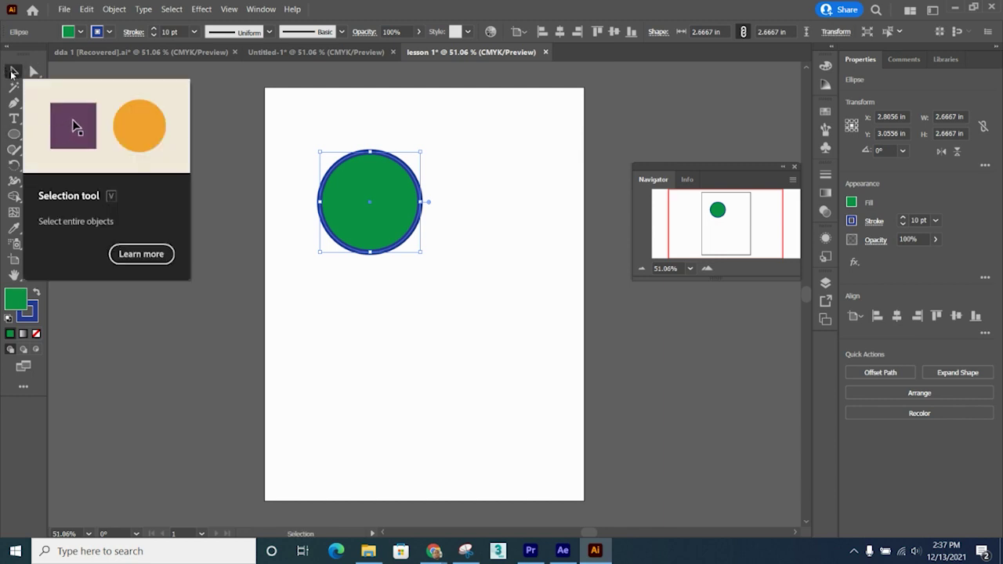
Step: Drag the green circle up and right to X 3.1806 in, Y 2.5 in
drag(376, 234, 395, 204)
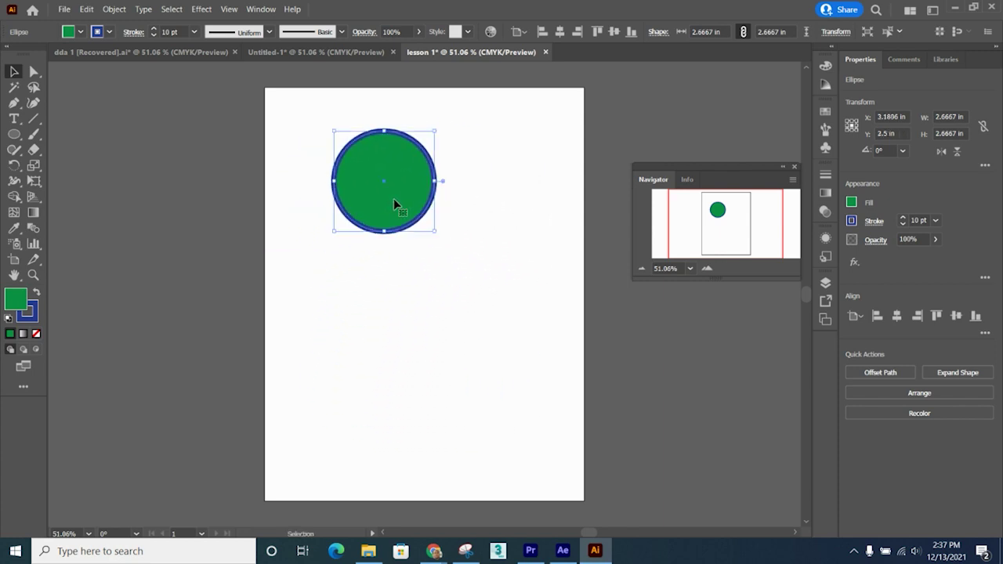
click(14, 136)
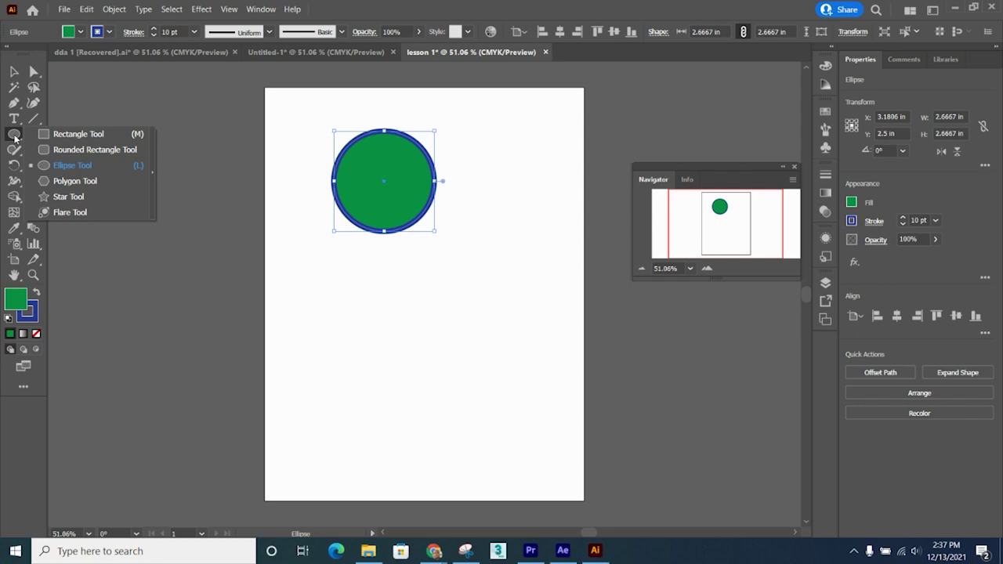
Step: Draw a 5.0278 × 2.4028 in rectangle across the circle, filled light blue with an orange outline
click(79, 134)
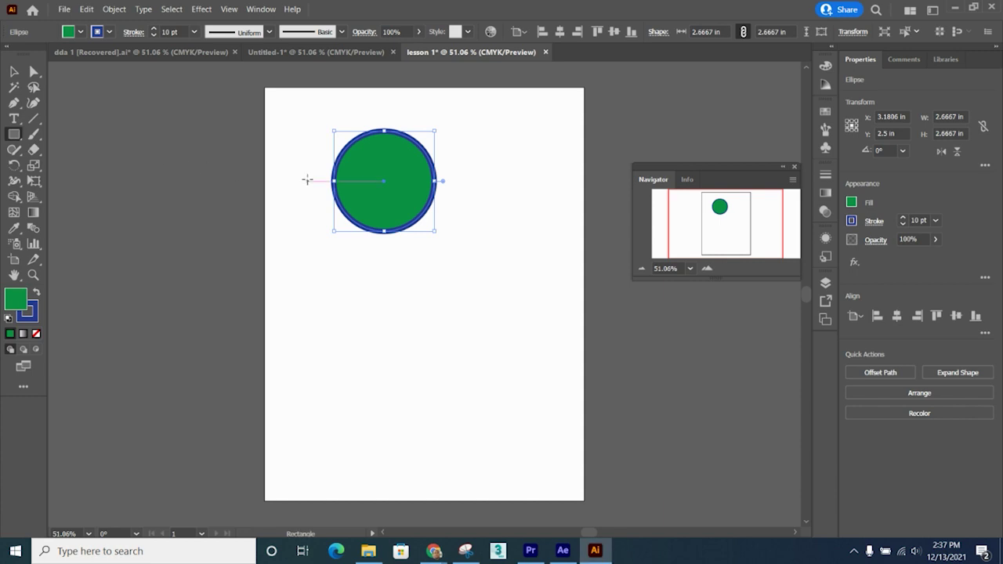
mouse_move(289, 163)
mouse_down()
mouse_move(298, 248)
mouse_move(431, 278)
mouse_up()
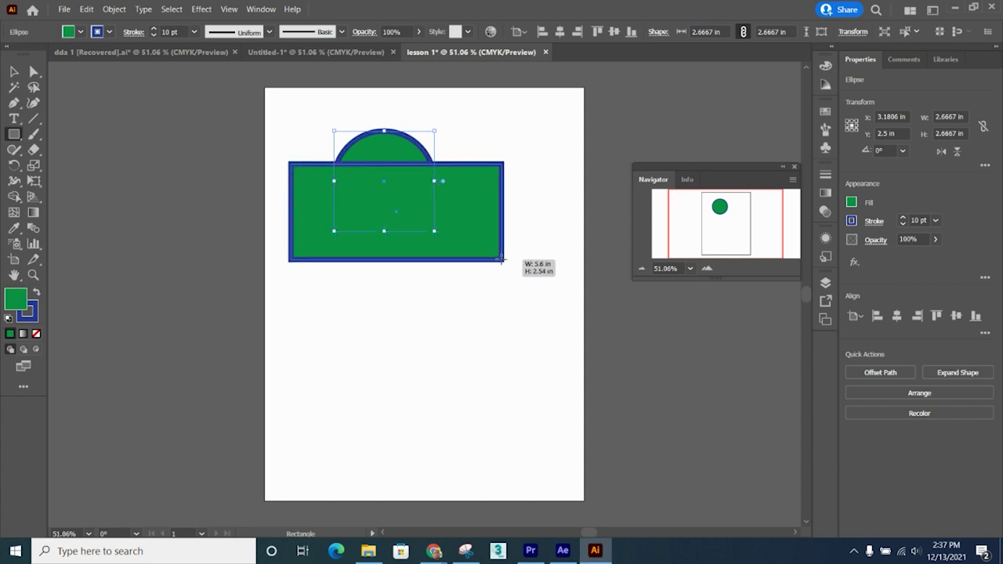
drag(502, 259, 482, 255)
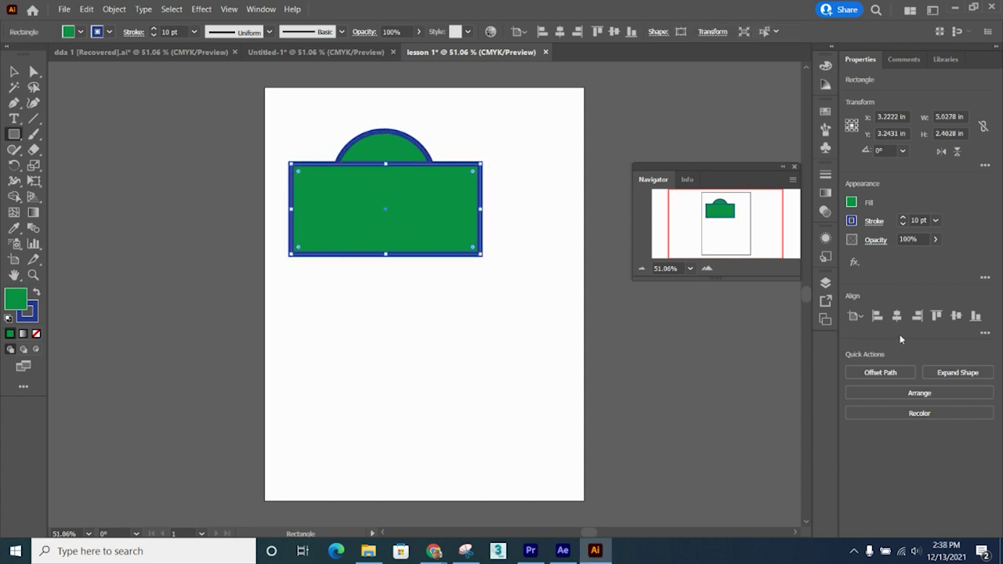
click(852, 203)
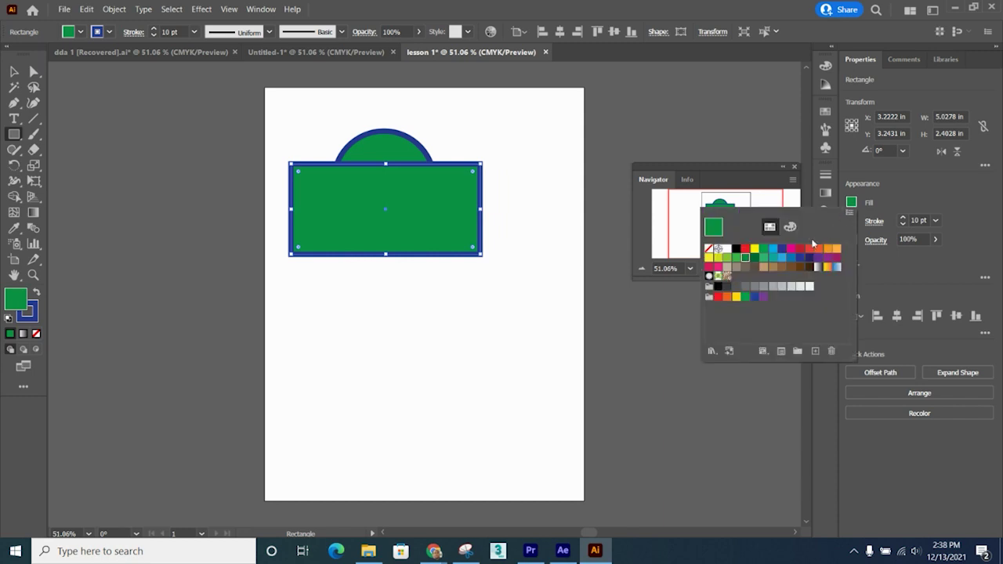
click(773, 249)
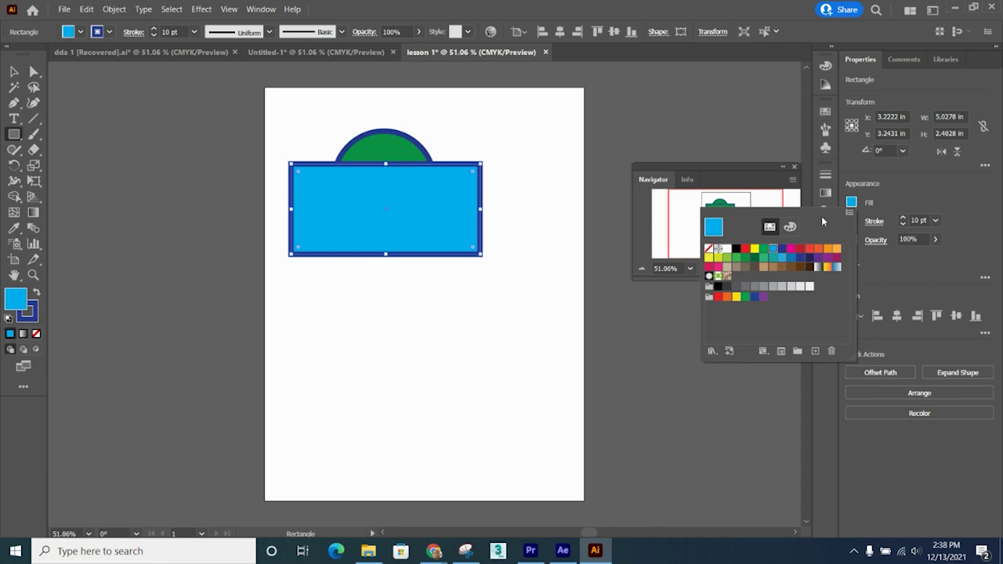
click(110, 32)
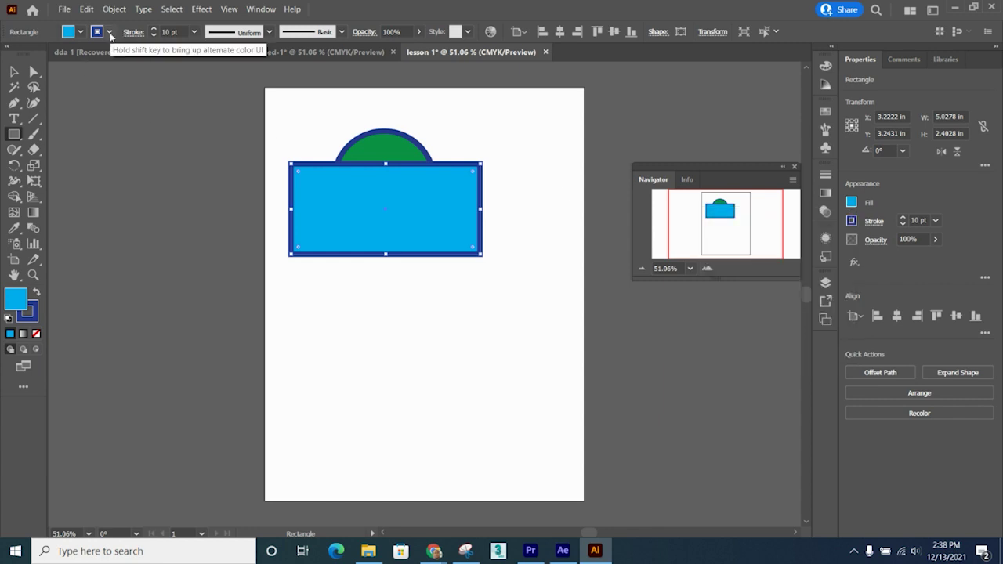
click(110, 32)
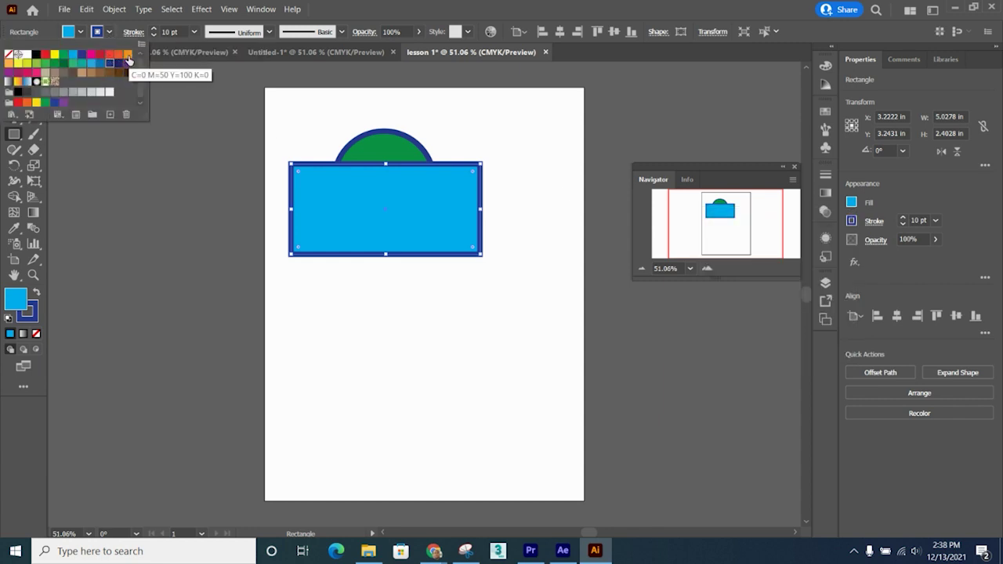
click(128, 55)
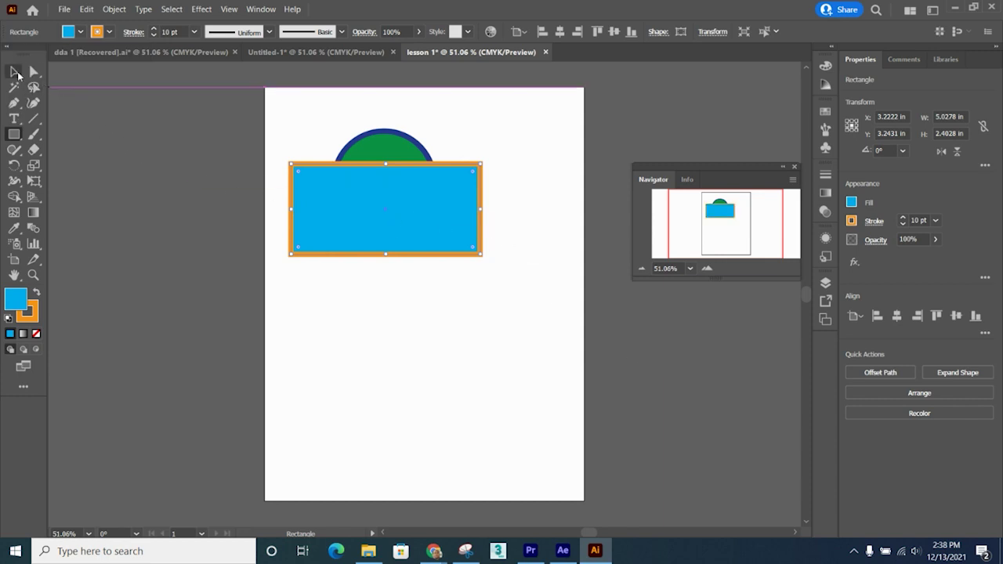
Step: Move the blue rectangle to X 3.3611 in, Y 4.5069 in over the circle's lower half
click(15, 73)
drag(351, 185, 357, 266)
drag(384, 183, 398, 223)
click(388, 292)
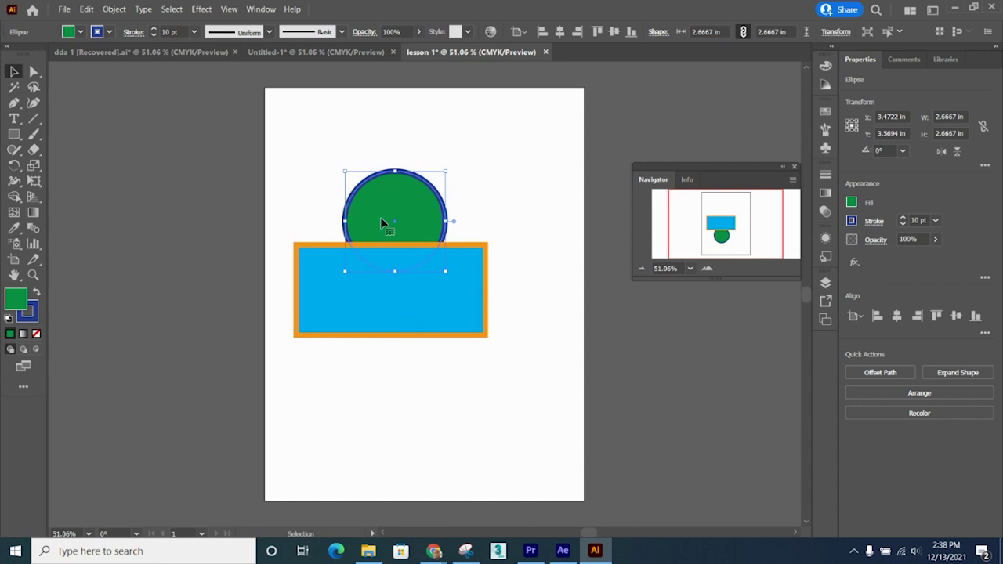
drag(432, 309, 400, 286)
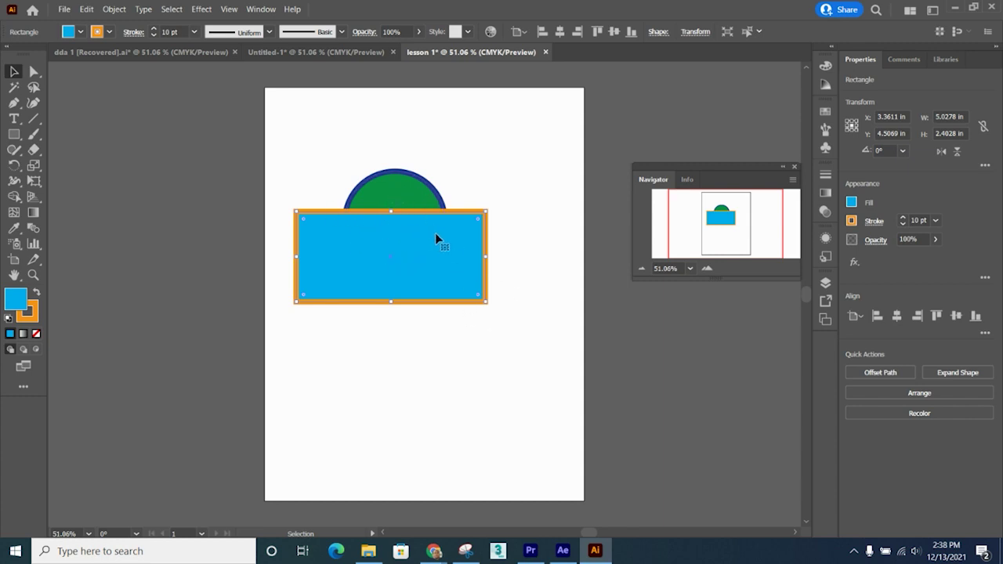
right_click(456, 242)
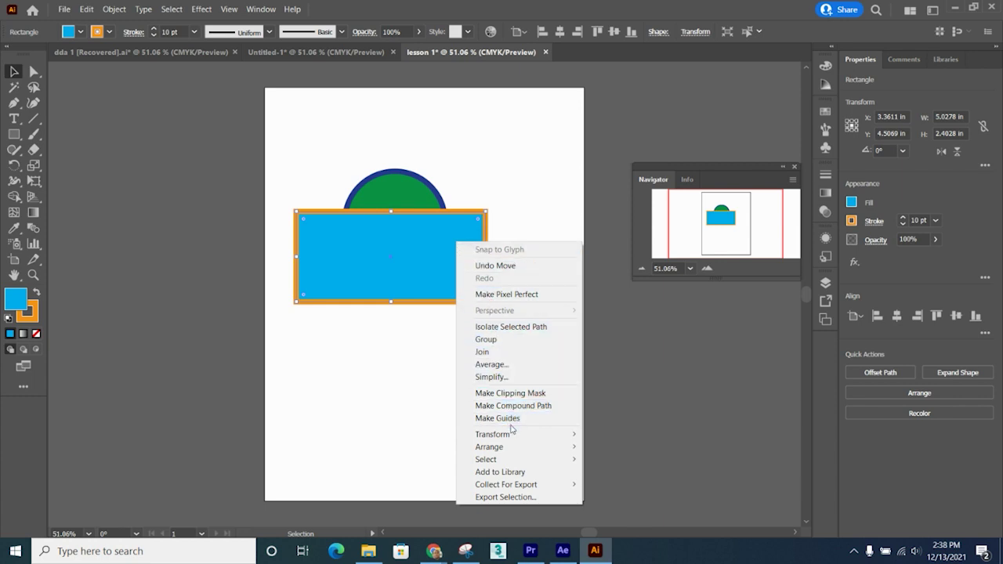
Step: Send the blue rectangle backward so it sits behind the green circle
mouse_move(517, 450)
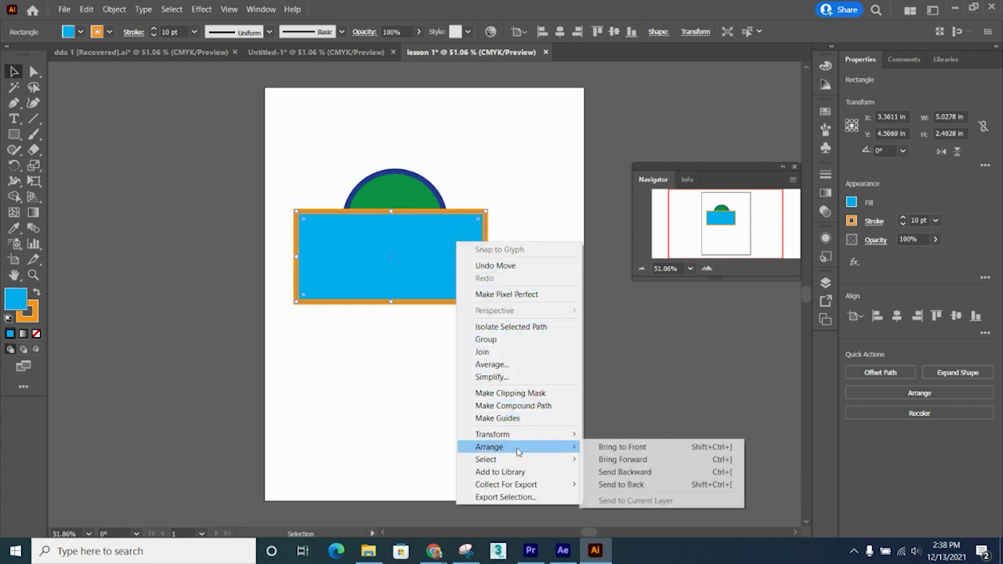
click(638, 475)
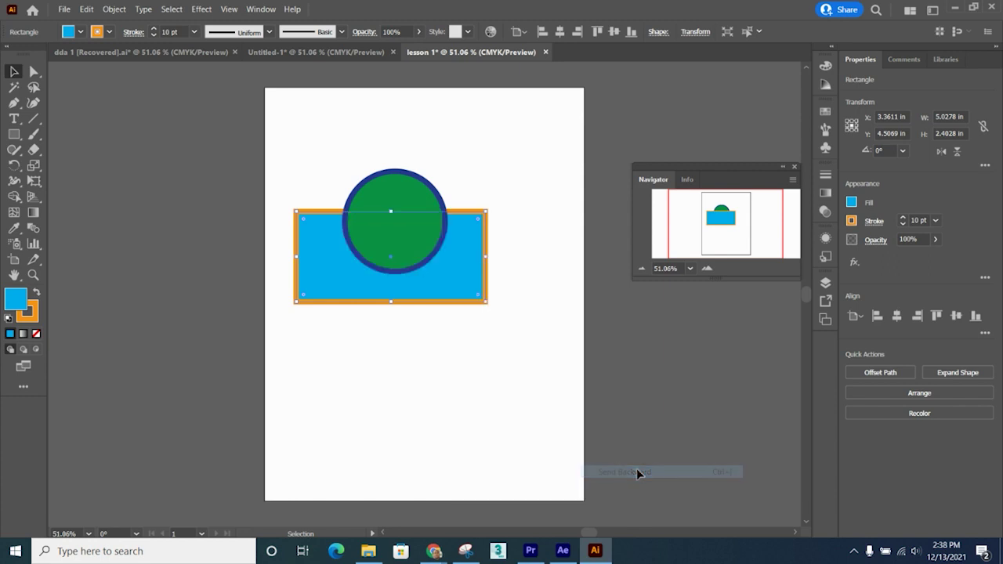
Step: Draw a 7.9444 × 8.5558 in rectangle over most of the page, filled orange with a dark grey outline
click(14, 134)
mouse_move(274, 107)
mouse_down()
mouse_move(448, 315)
mouse_move(574, 429)
mouse_up()
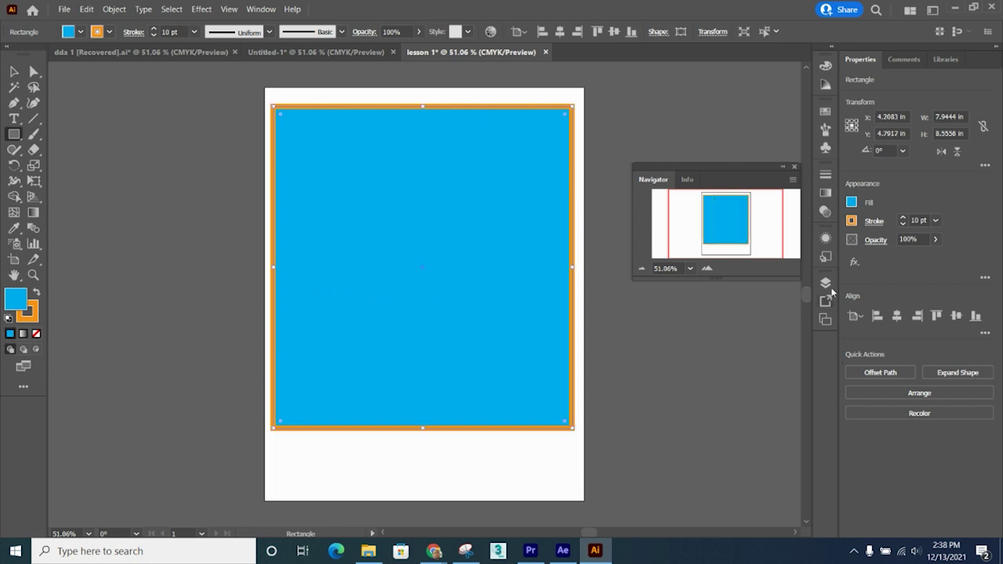
click(851, 206)
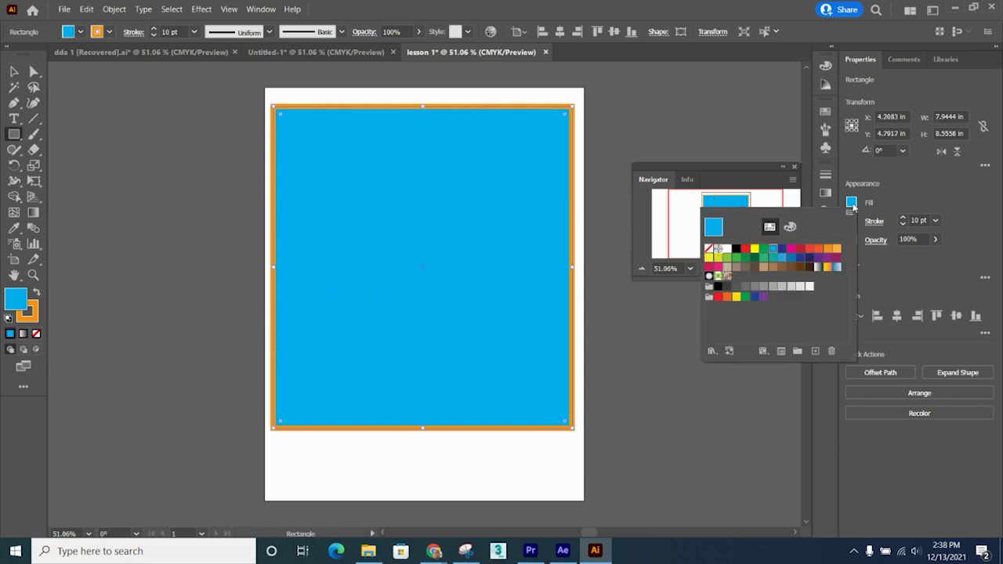
click(836, 250)
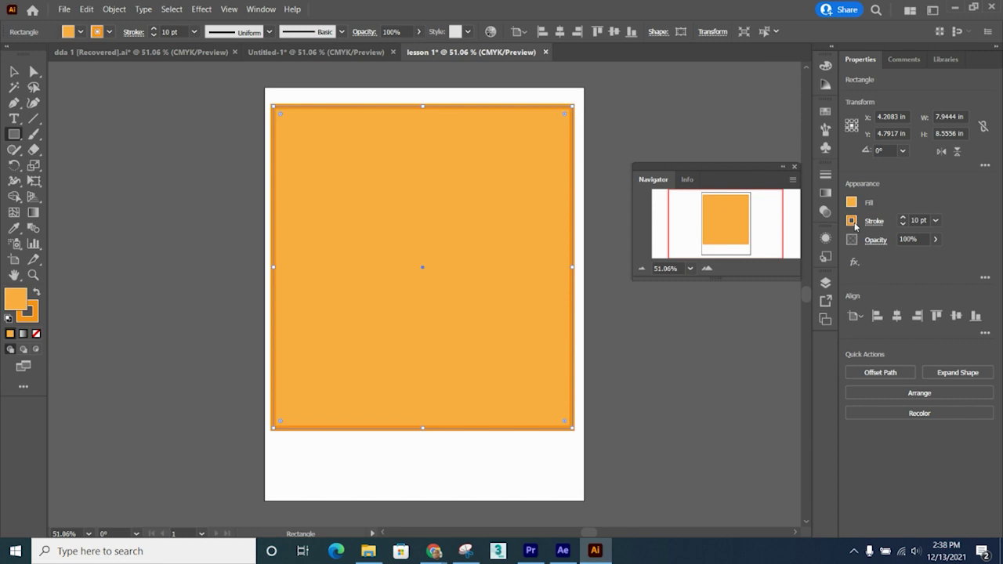
click(851, 221)
click(745, 286)
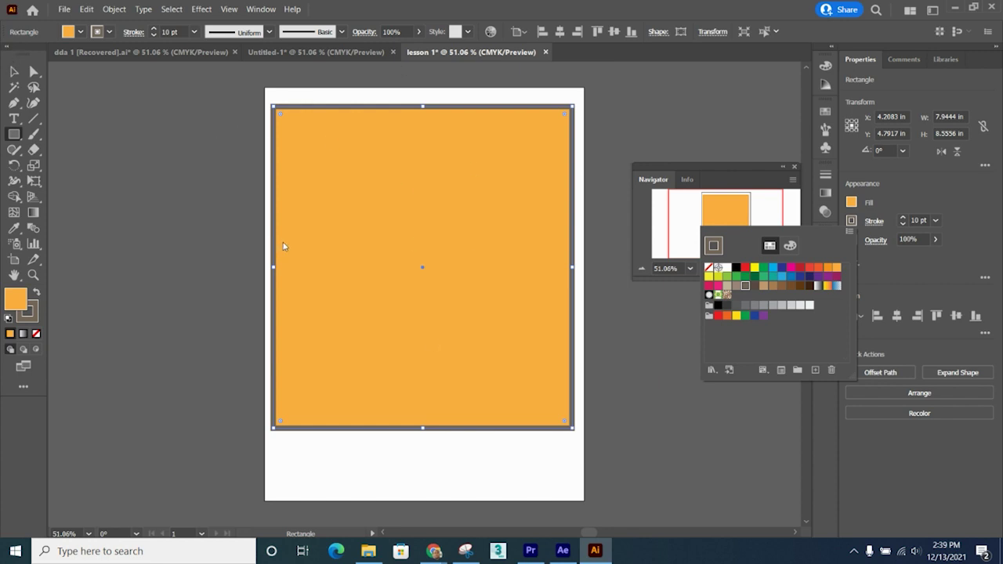
Step: Send the orange rectangle backward, then all the way to the back behind every other shape
right_click(384, 186)
right_click(383, 186)
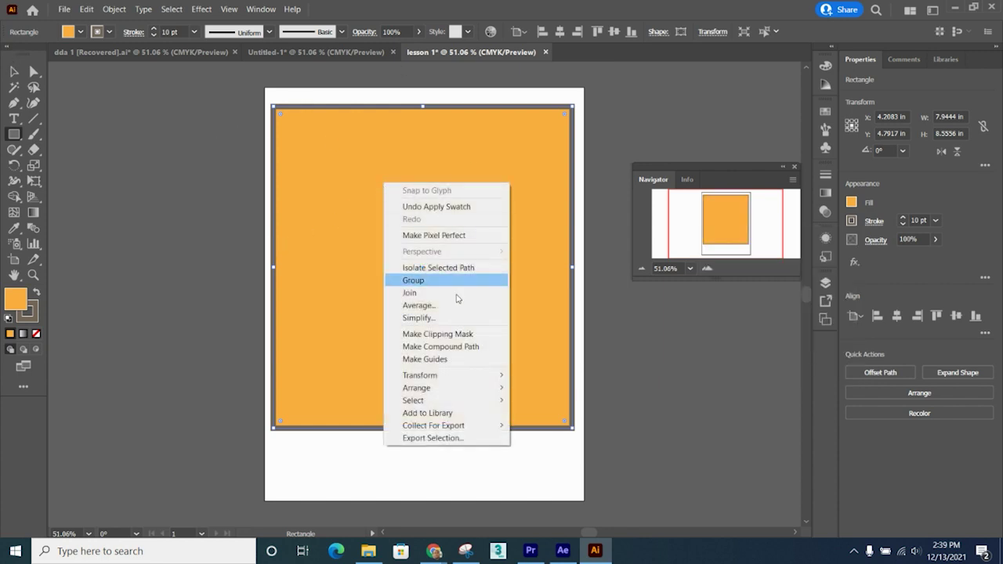
mouse_move(498, 388)
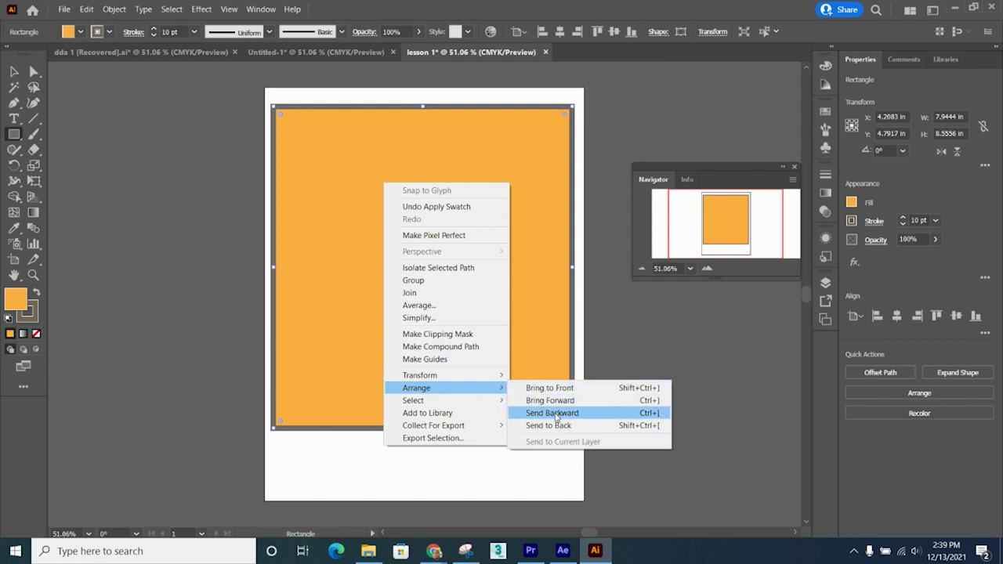
click(555, 416)
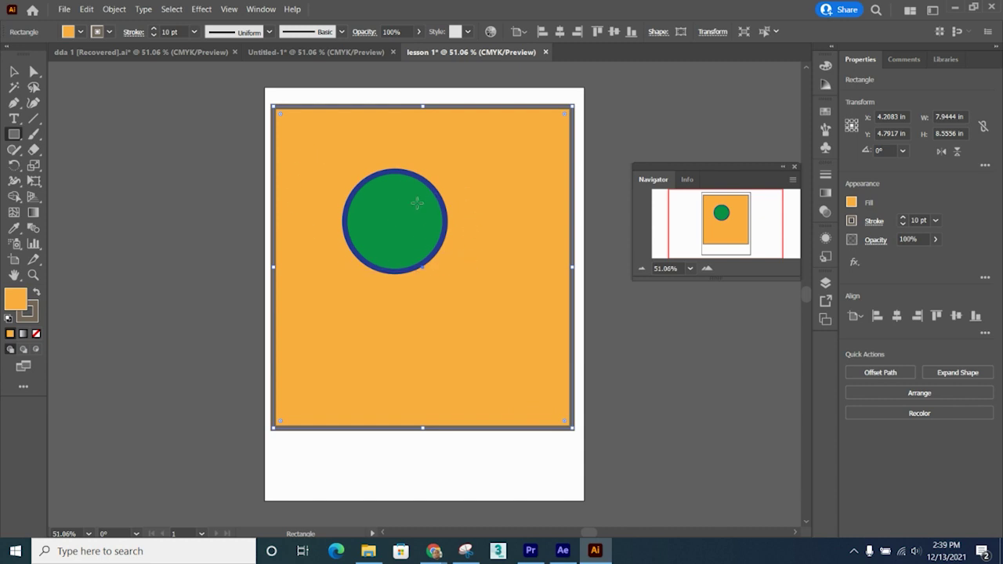
right_click(481, 259)
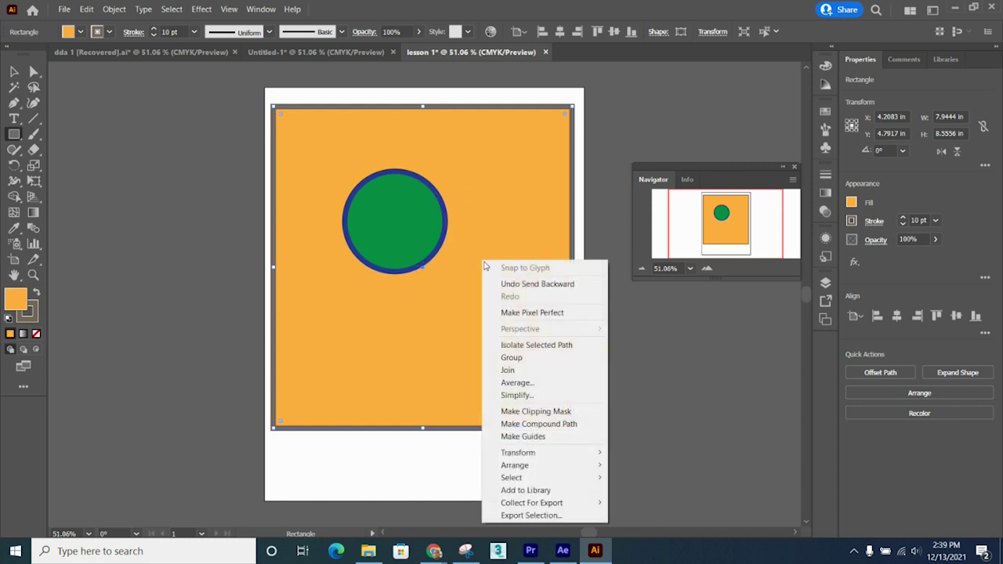
mouse_move(559, 466)
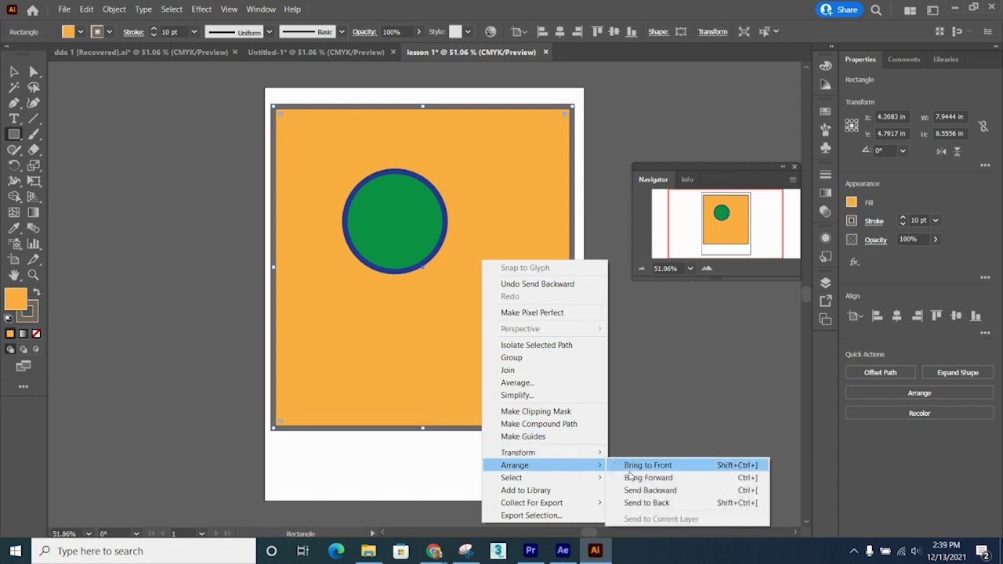
click(655, 504)
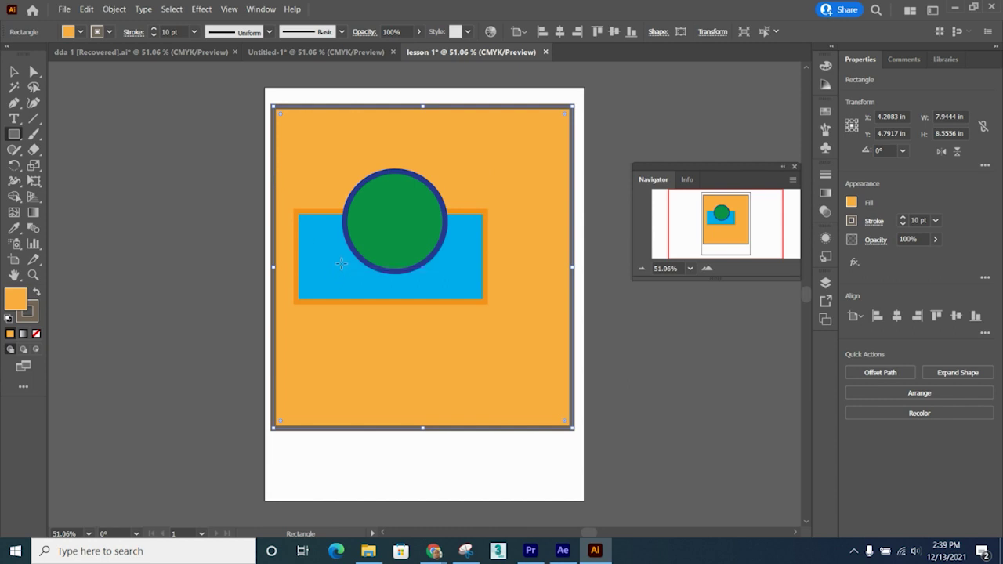
click(14, 72)
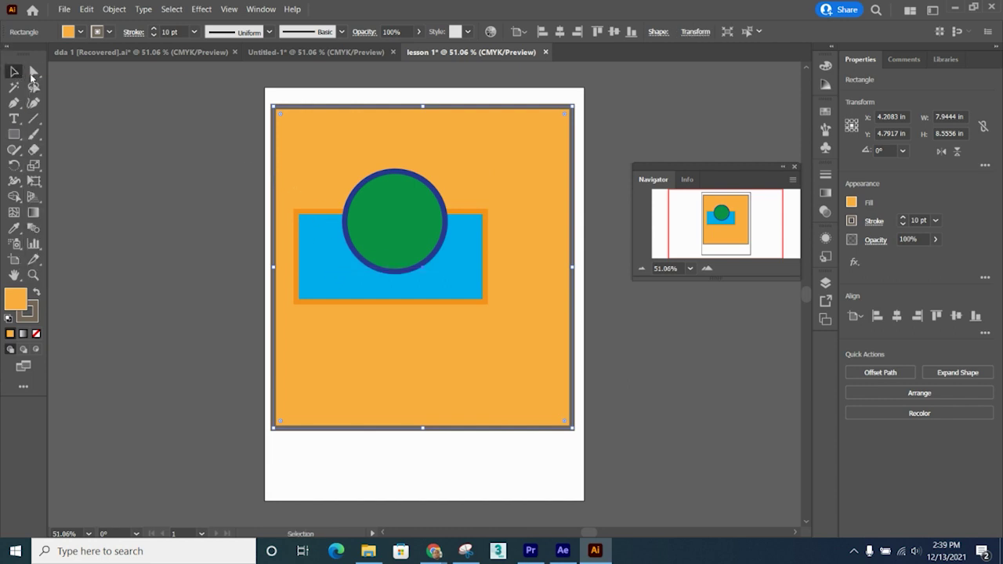
Step: Move the green circle to the top centre and Alt-drag a copy below the blue rectangle
drag(382, 227, 419, 177)
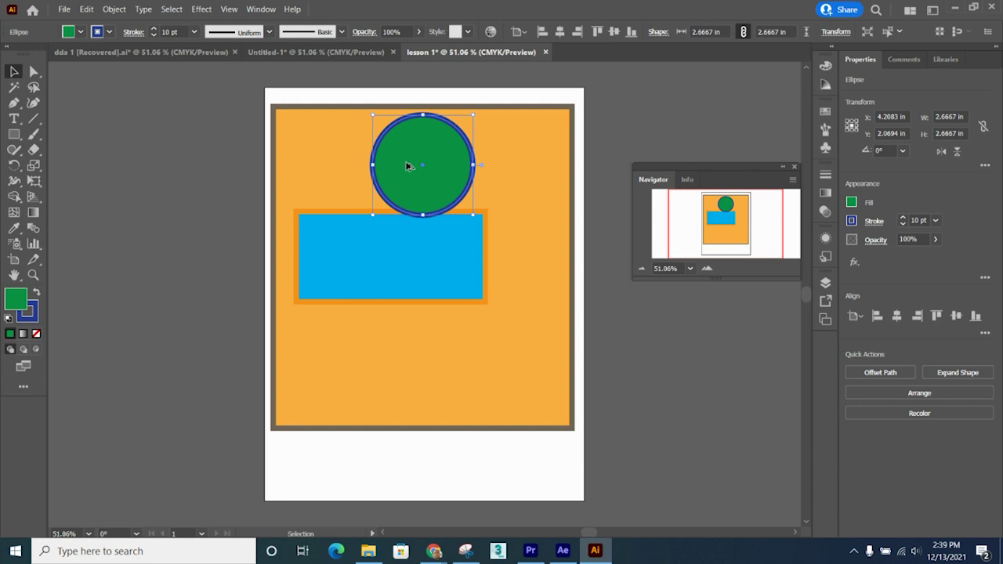
key(alt)
drag(407, 166, 412, 351)
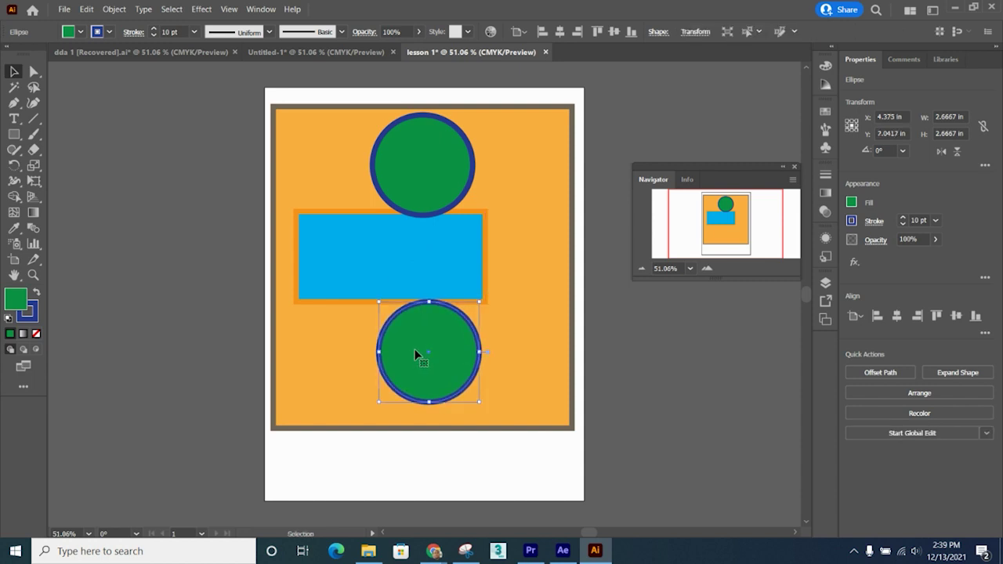
Step: Copy the top circle to the rectangle's right end, shrink it, then delete that small copy
click(425, 165)
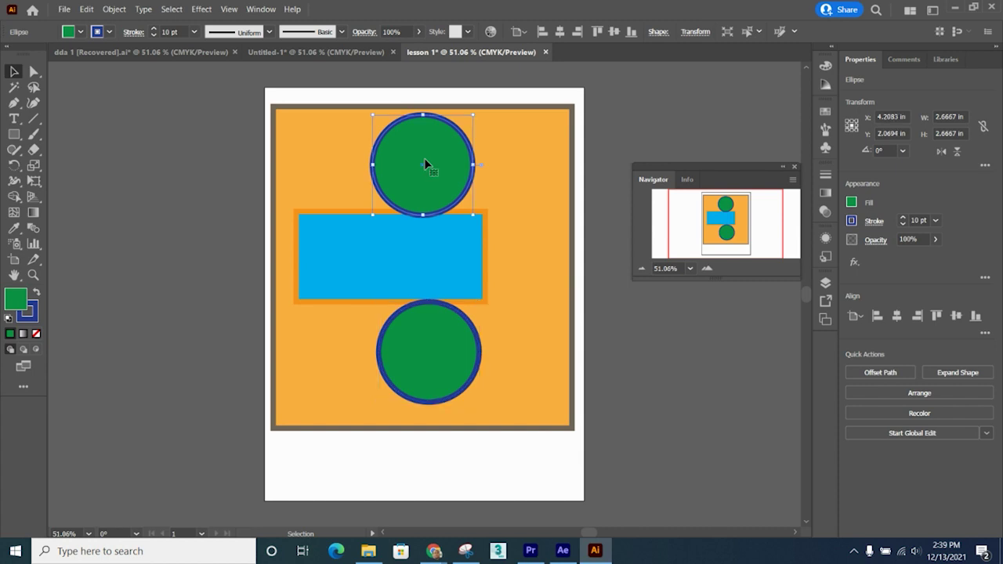
drag(425, 163, 519, 252)
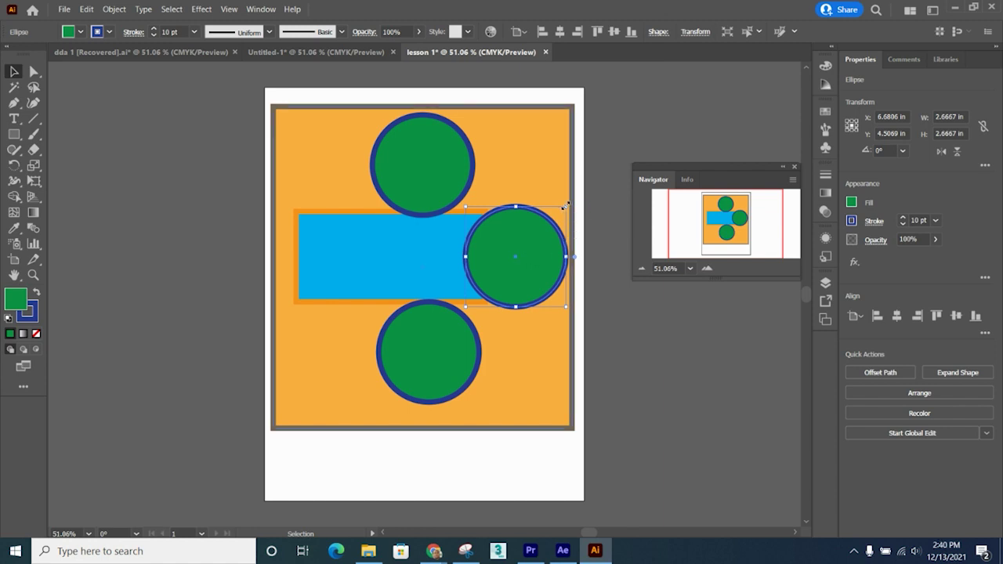
mouse_move(565, 206)
mouse_down()
mouse_move(499, 263)
mouse_move(522, 251)
mouse_move(553, 222)
mouse_move(512, 246)
mouse_move(554, 218)
mouse_move(486, 255)
mouse_move(502, 233)
mouse_move(541, 233)
mouse_move(547, 204)
mouse_move(541, 231)
mouse_move(562, 223)
mouse_move(500, 255)
mouse_move(510, 244)
mouse_up()
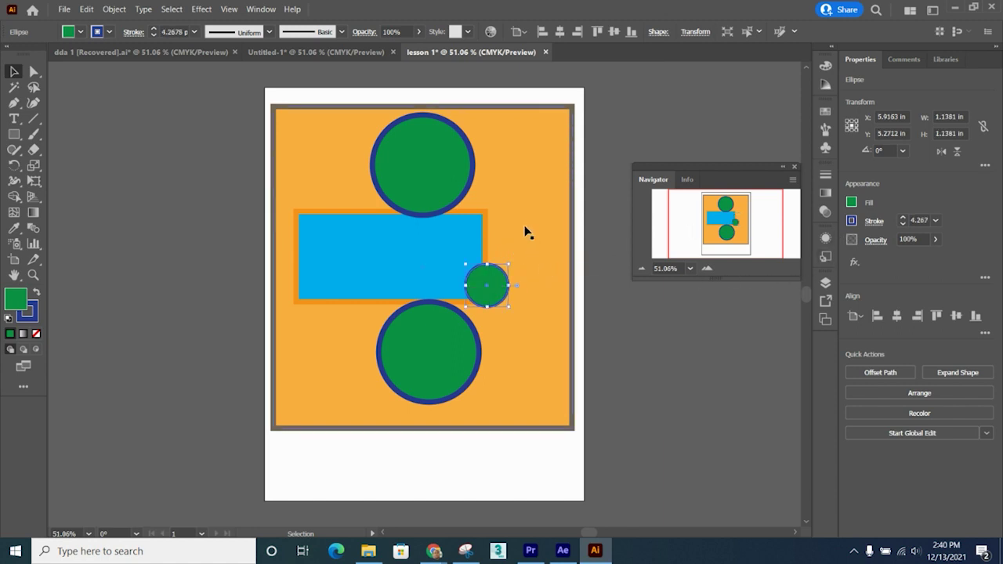
drag(489, 280, 545, 140)
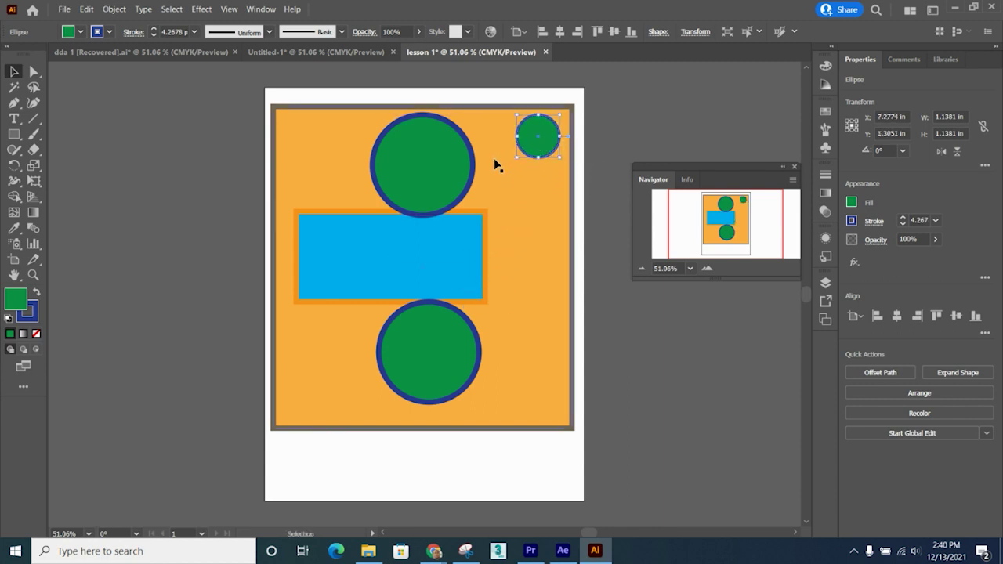
key(Delete)
Step: Delete the top circle, blue rectangle, lower green circle and orange background rectangle
click(459, 174)
key(Delete)
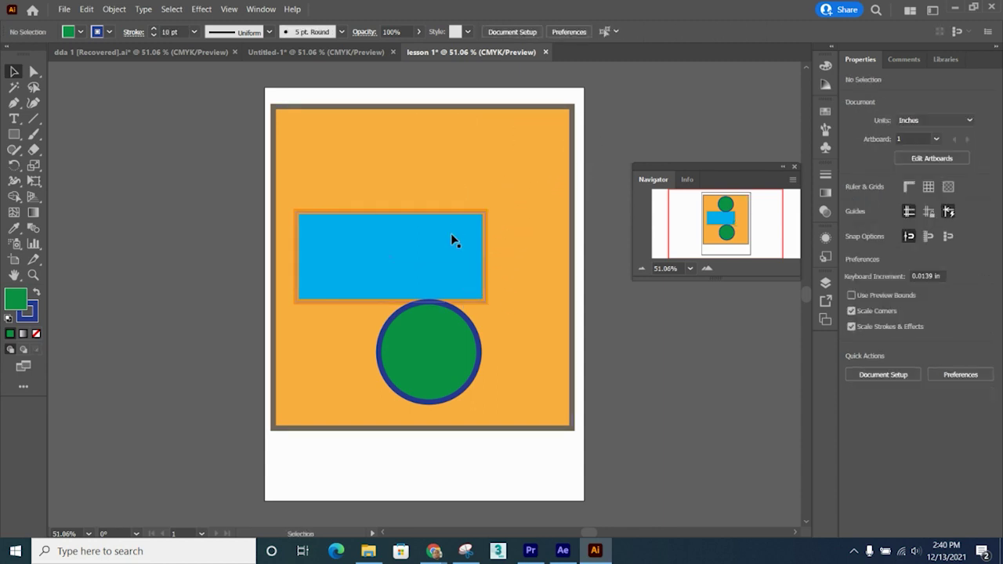
click(455, 239)
key(Delete)
click(453, 347)
key(Delete)
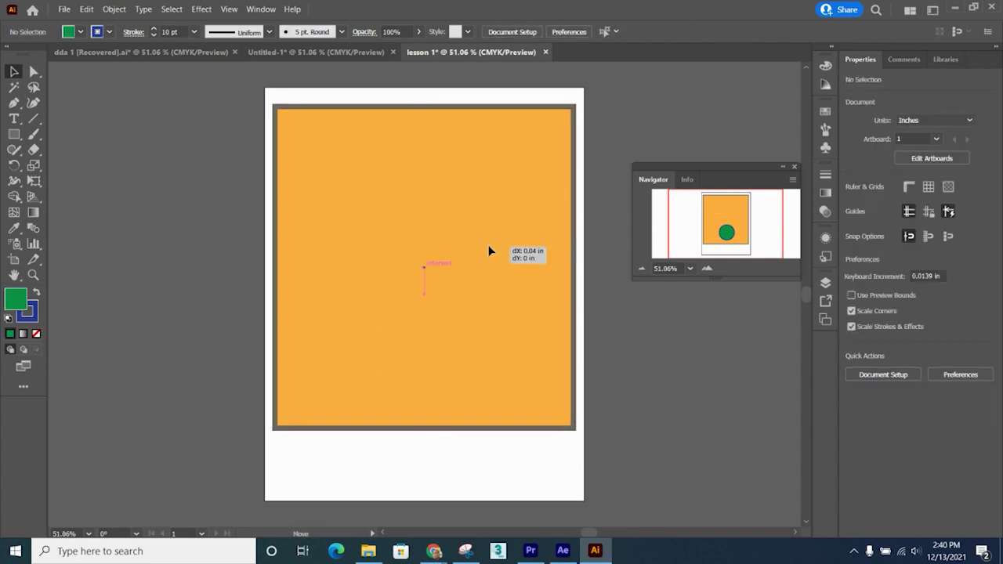
click(488, 249)
key(Delete)
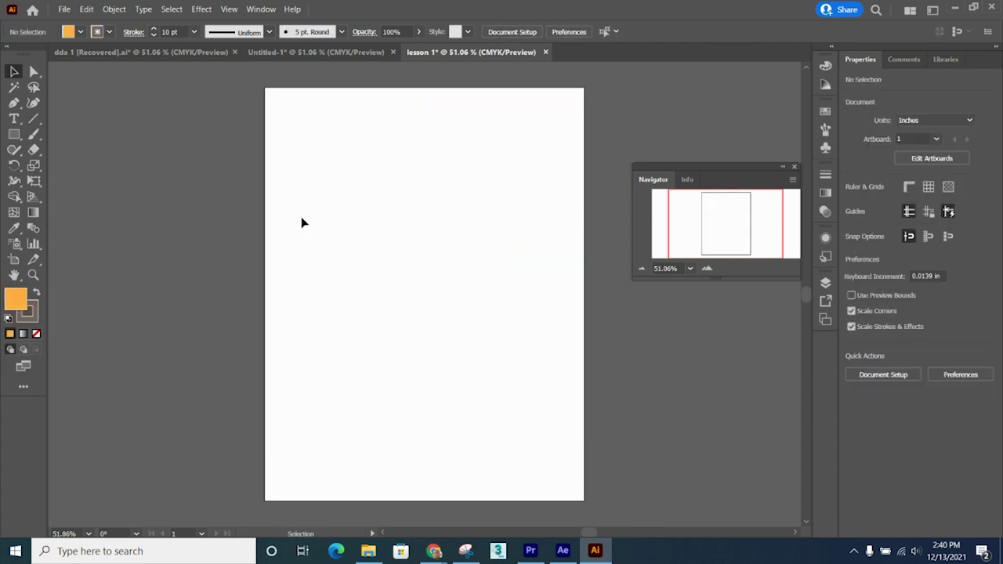
click(15, 140)
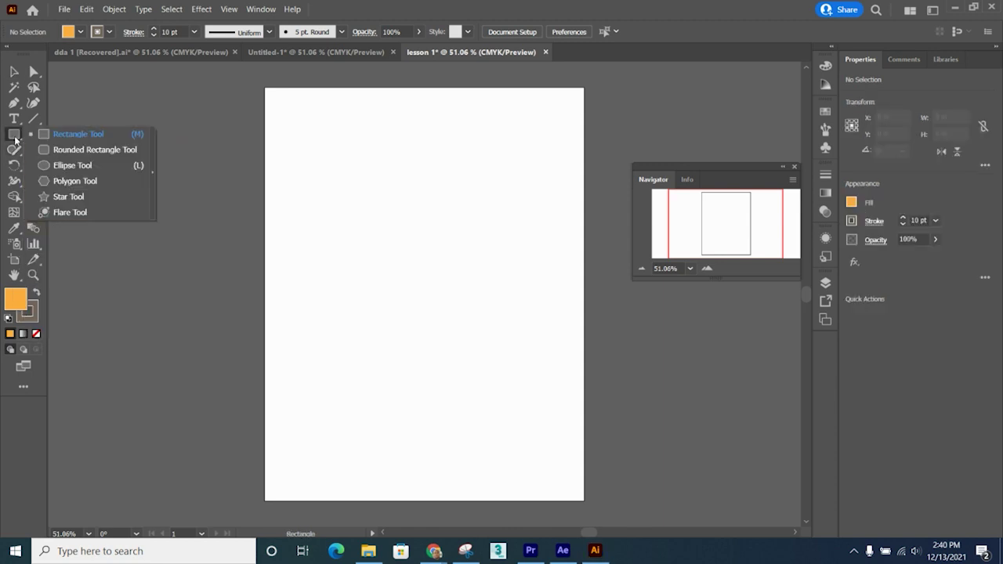
Step: Draw a wide orange rectangle near the page bottom and a small circle above its left end
click(56, 136)
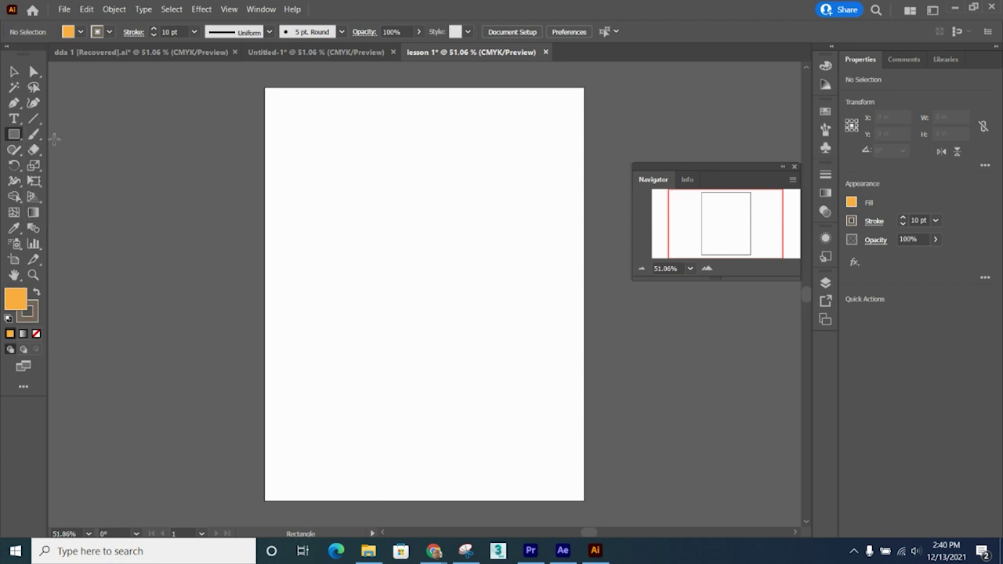
mouse_move(283, 377)
mouse_down()
mouse_move(301, 463)
mouse_move(568, 467)
mouse_up()
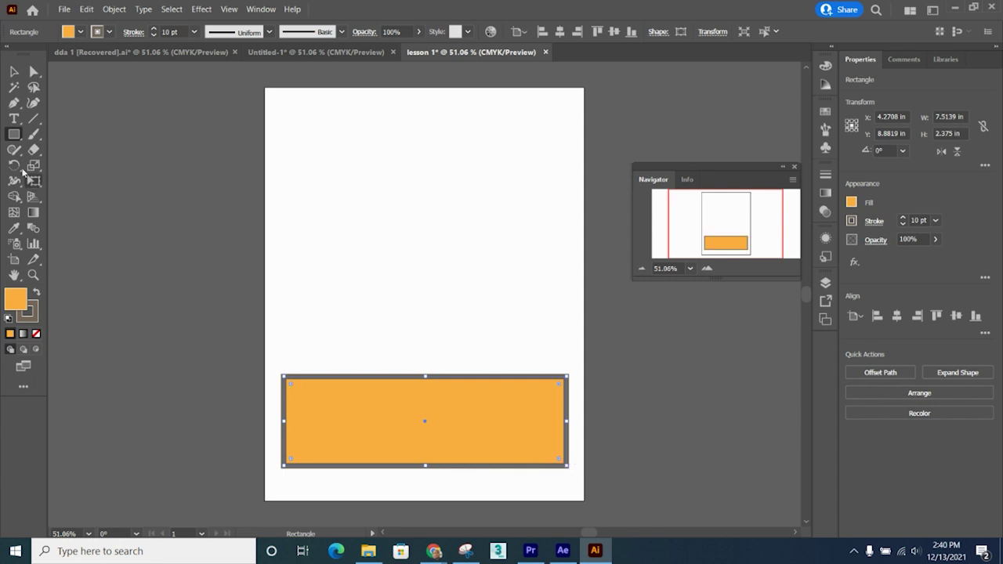
drag(15, 135, 48, 167)
drag(305, 343, 338, 359)
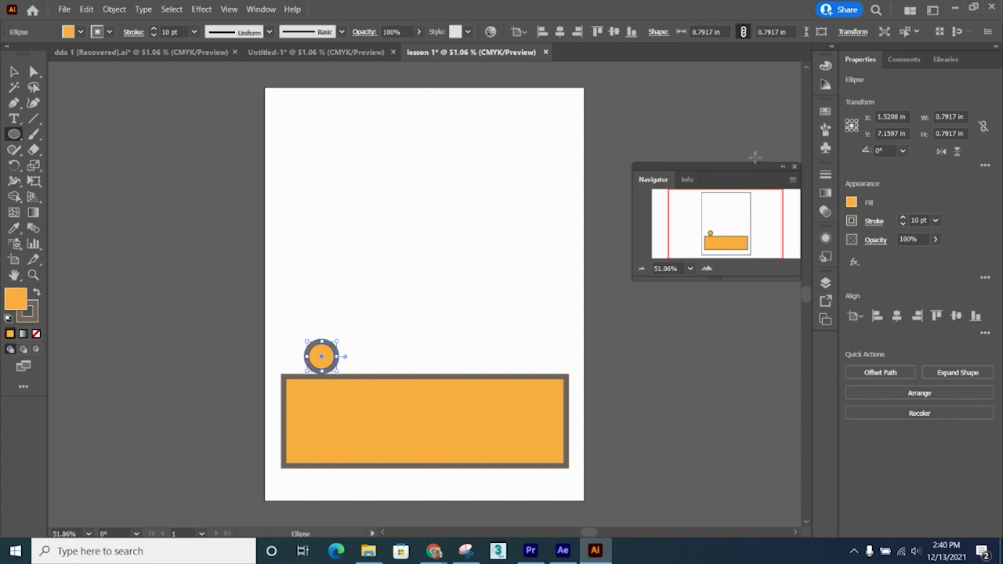
Step: Give the small circle a green fill and a yellow outline
click(852, 203)
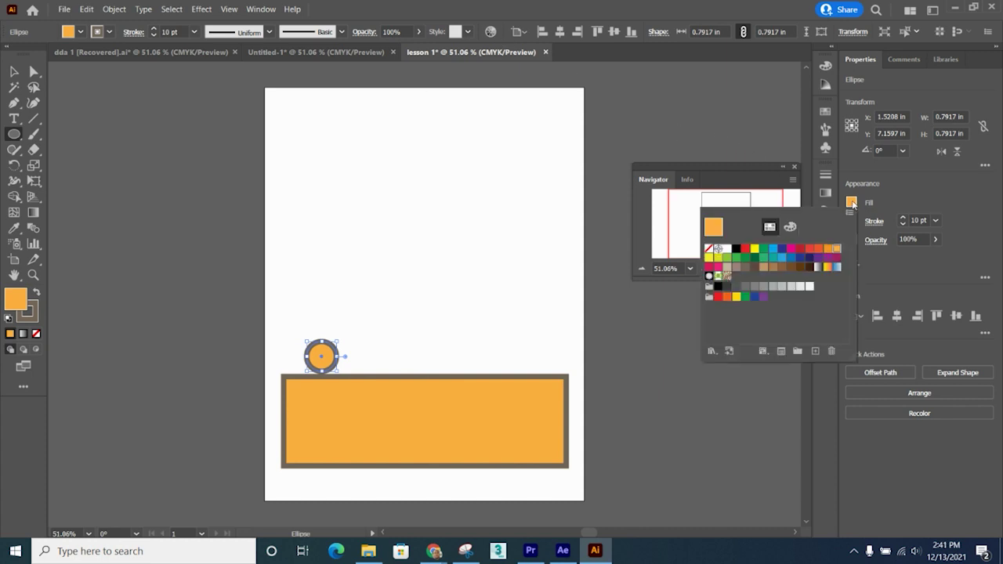
click(762, 250)
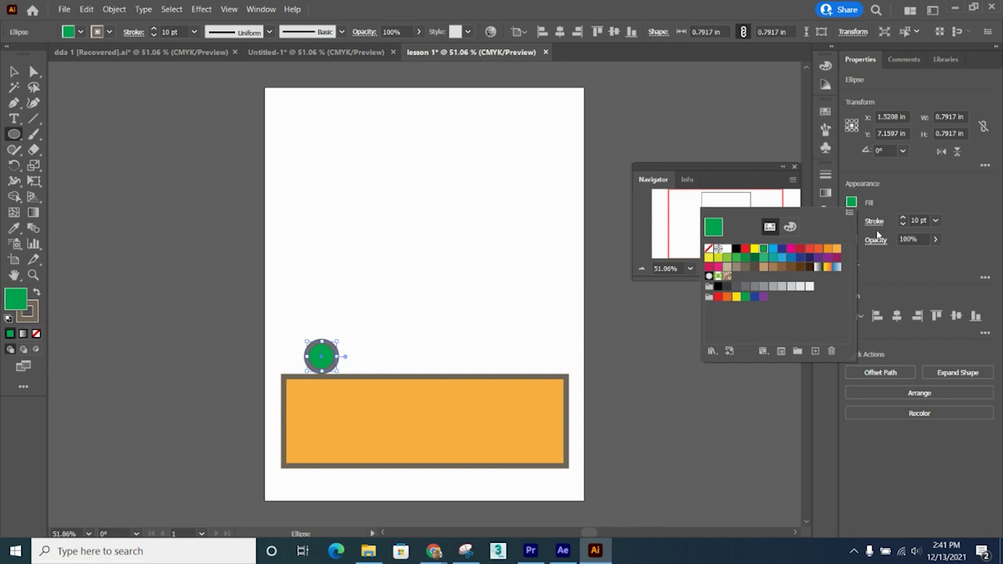
click(853, 222)
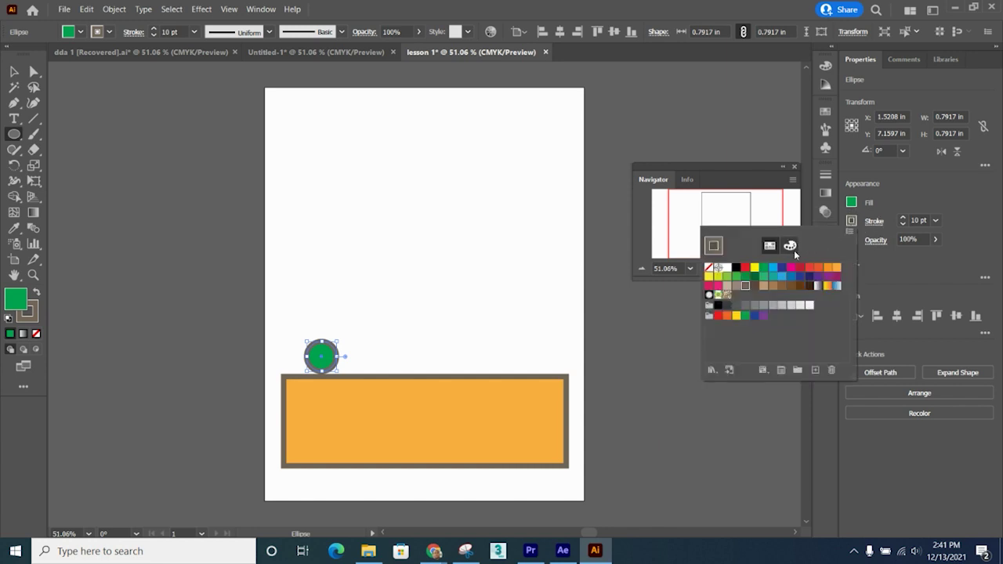
click(755, 267)
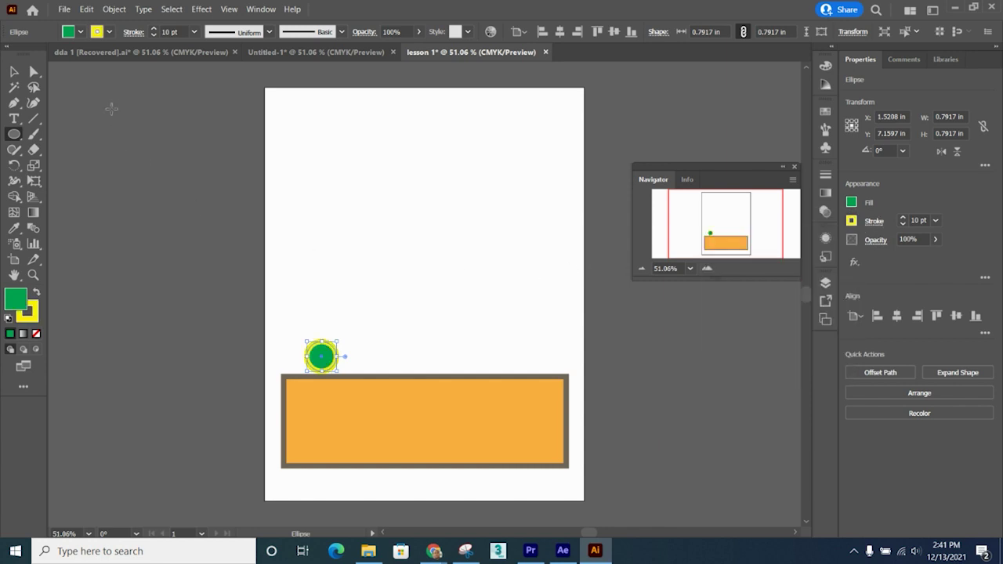
Step: Alt-drag a copy of the yellow-outlined green circle to its right along the orange box
click(14, 72)
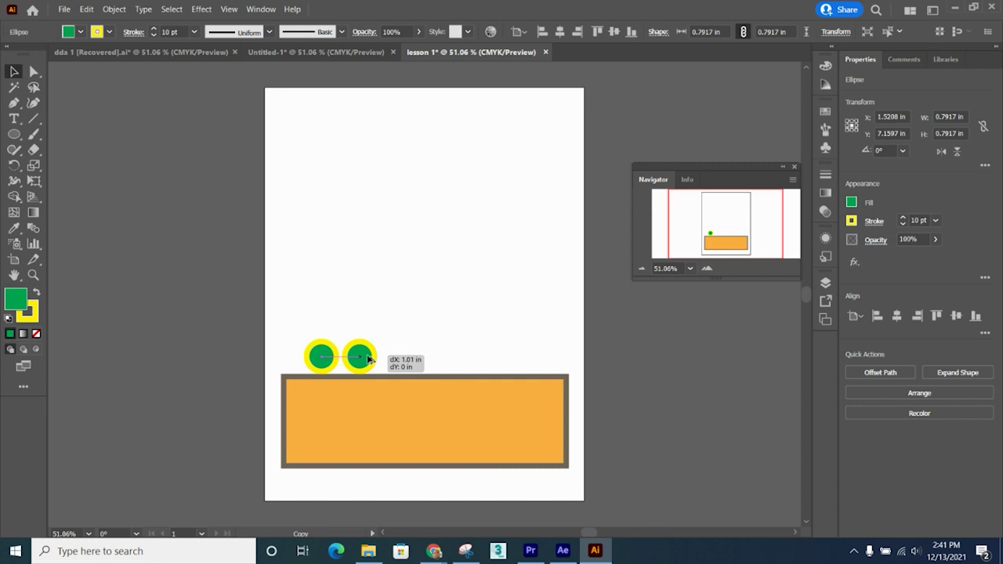
drag(370, 359, 527, 358)
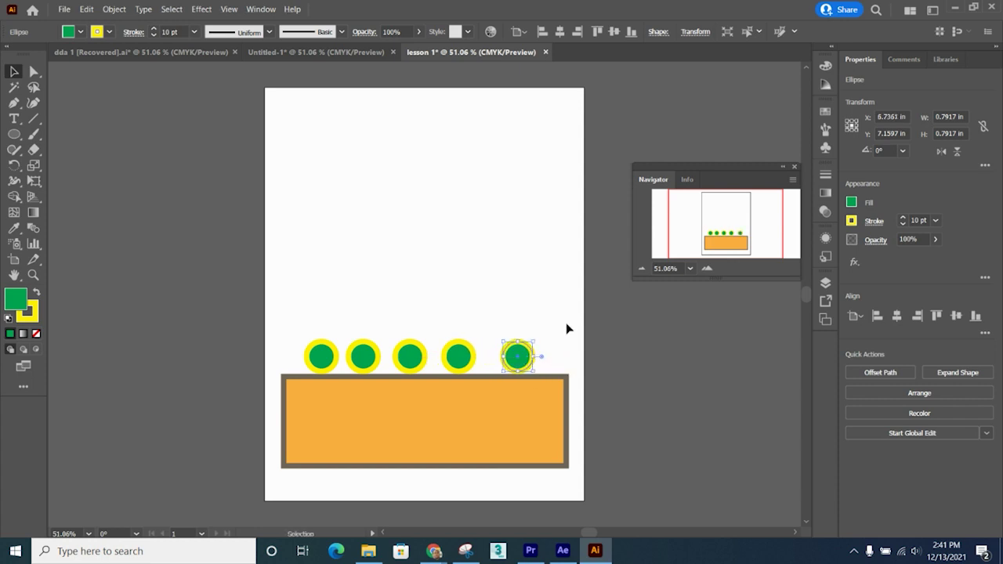
Step: Fill the second circle red and the third circle cyan
click(365, 355)
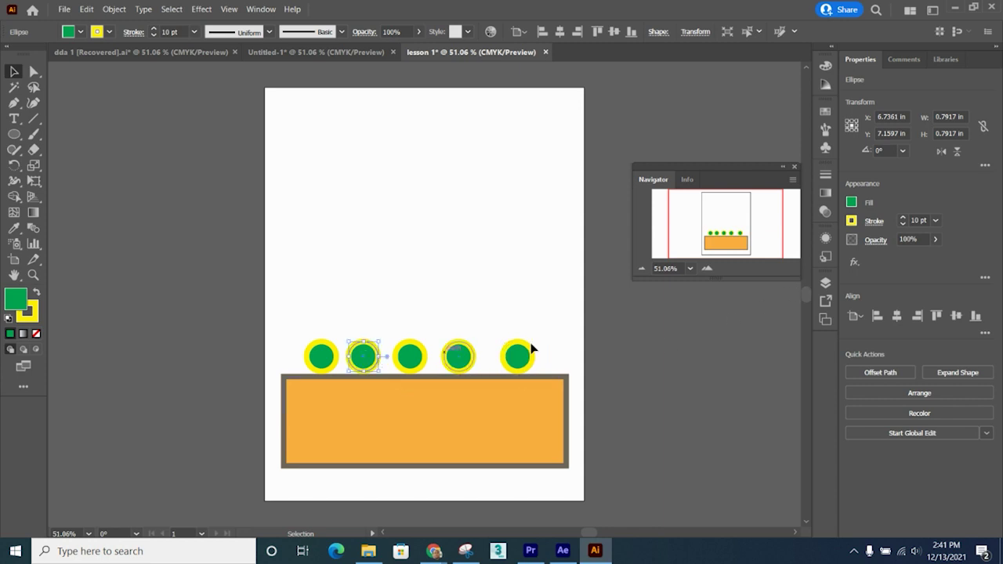
click(852, 204)
click(800, 248)
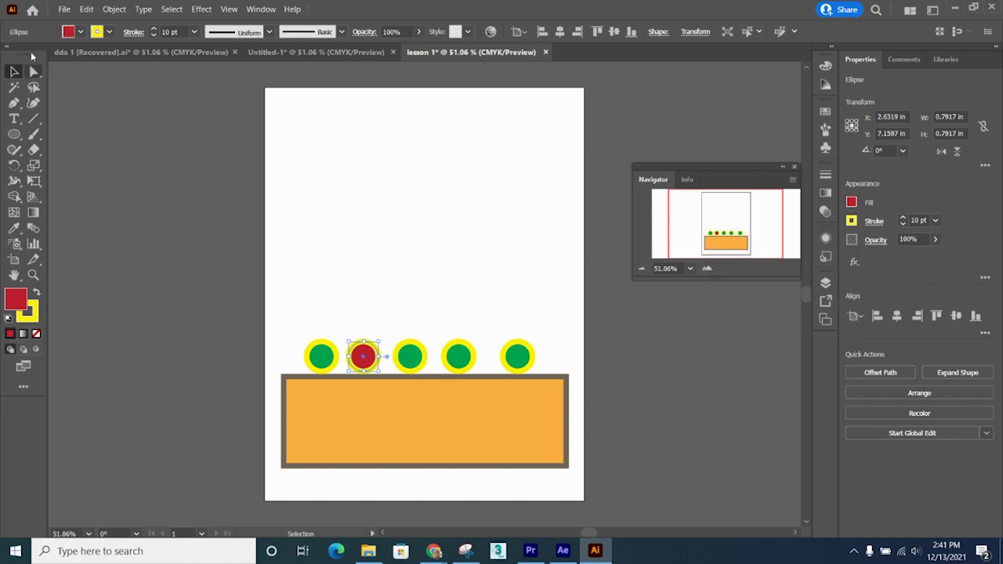
click(411, 362)
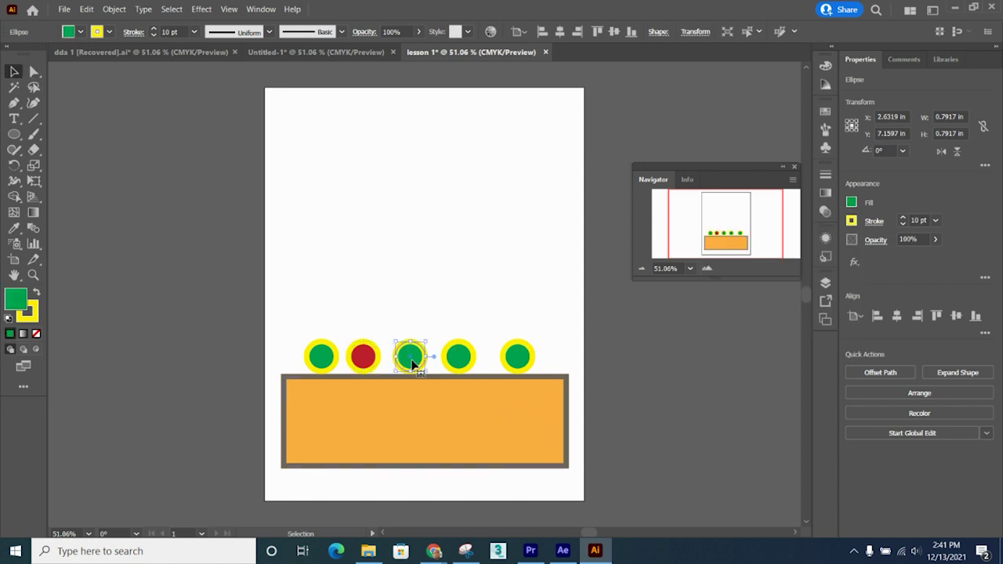
click(852, 203)
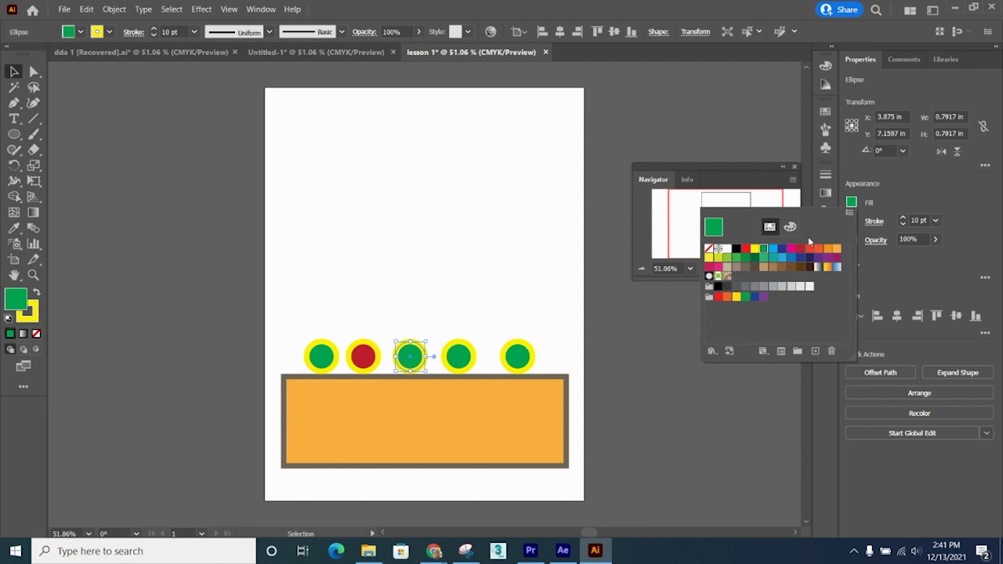
click(774, 250)
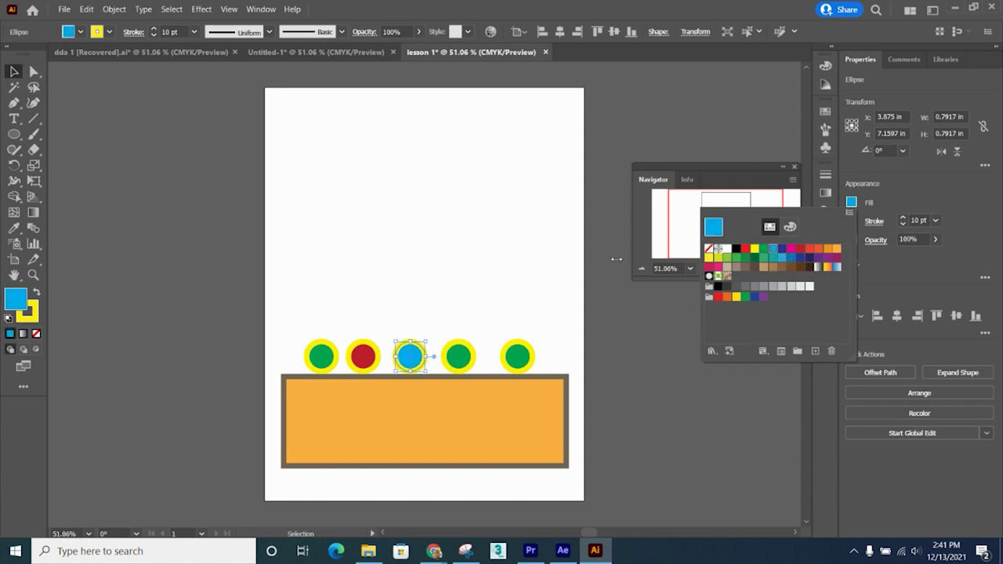
click(14, 72)
Step: Fill the fourth circle black and the fifth circle red-orange
click(459, 359)
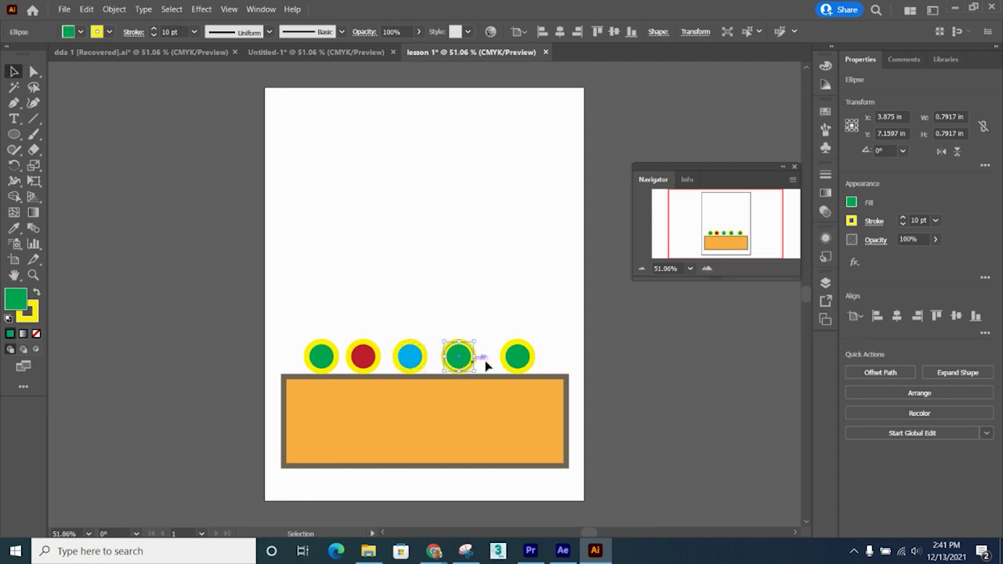
click(852, 203)
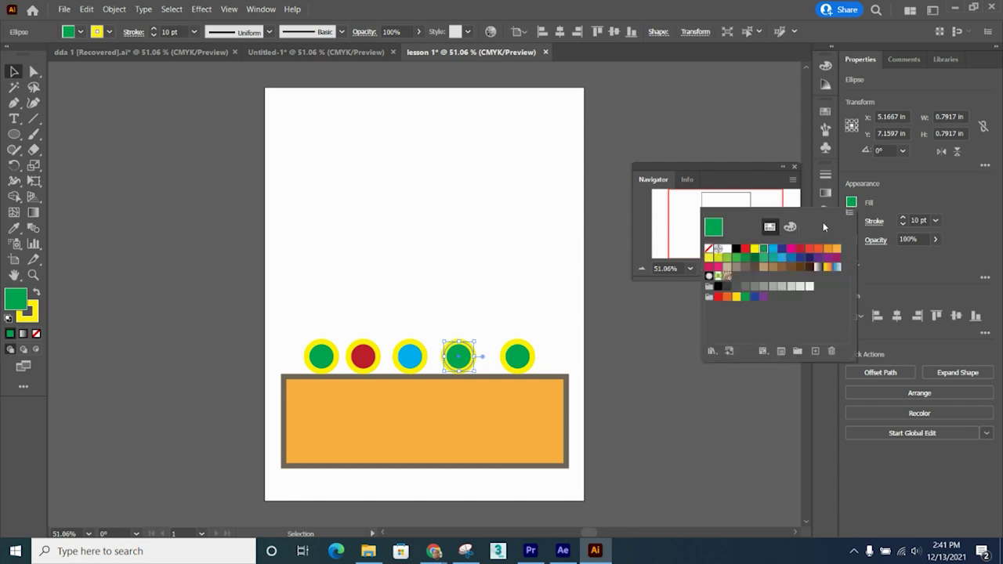
click(737, 250)
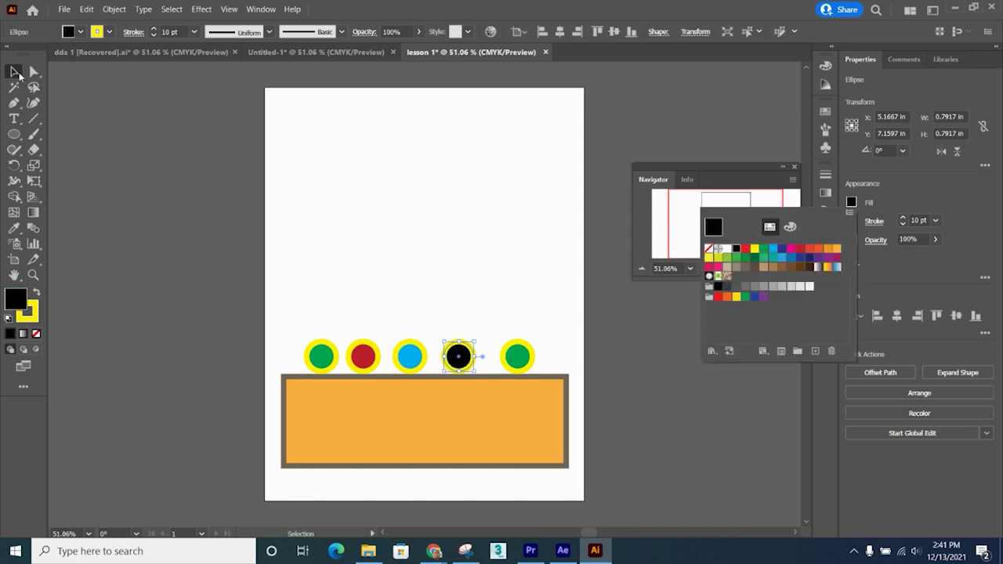
click(15, 72)
click(522, 363)
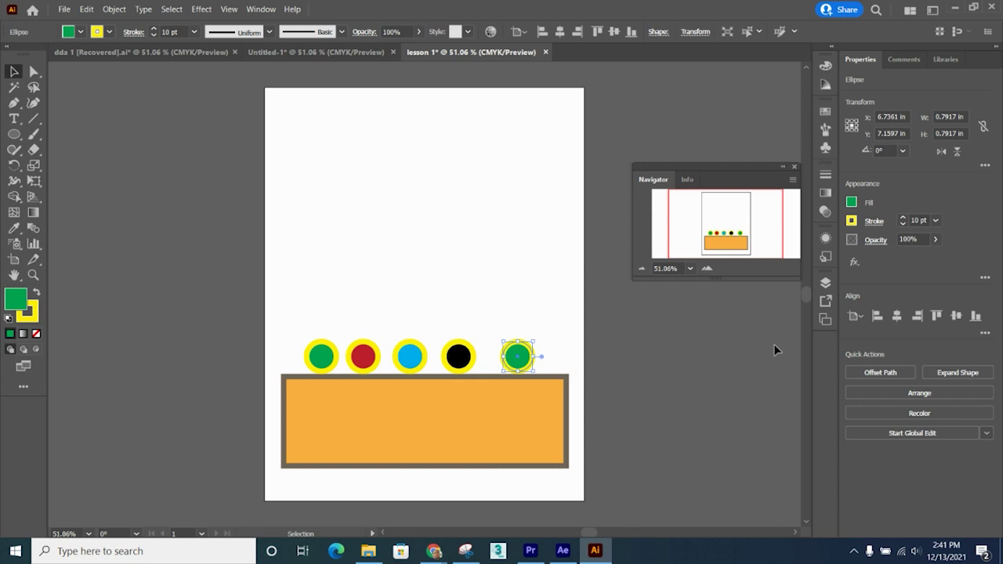
click(852, 204)
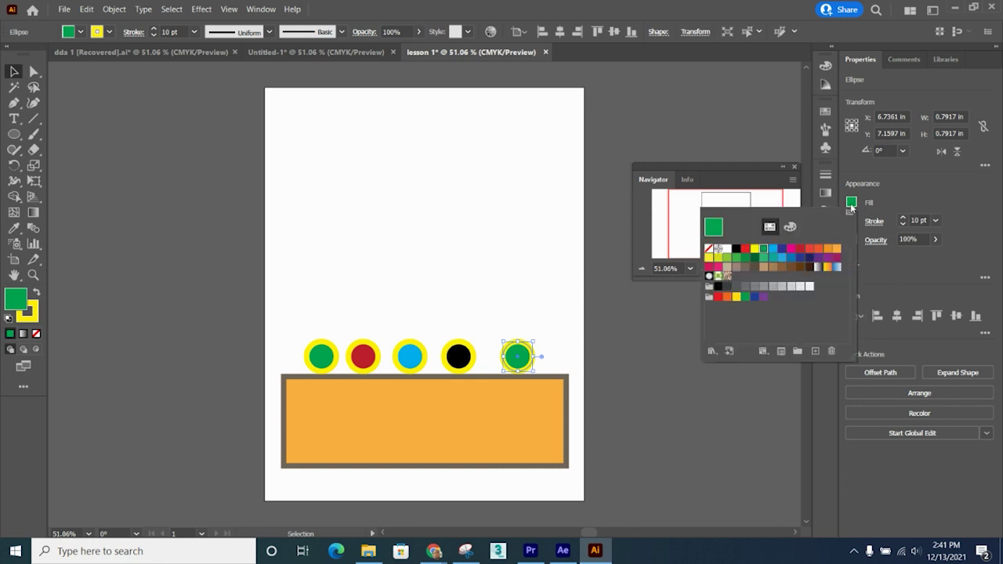
click(810, 249)
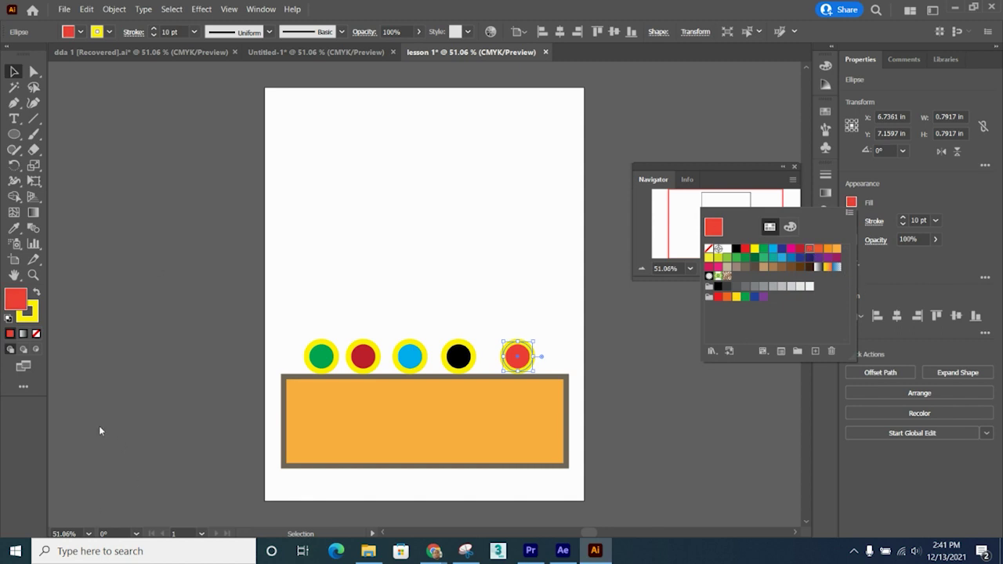
Step: Marquee-select the orange box with its five circles and Alt-drag a copy near the page top
key(Escape)
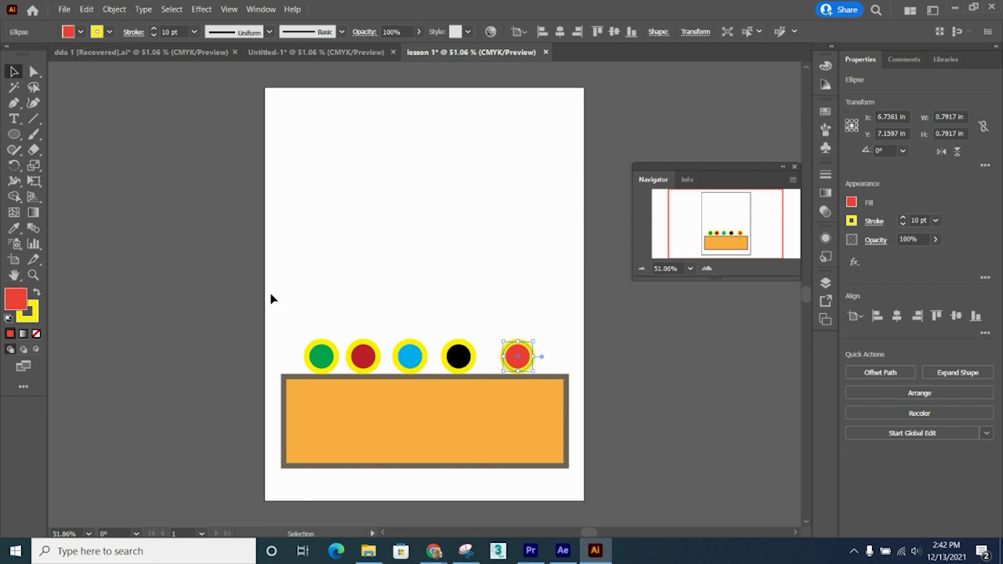
drag(272, 299, 576, 492)
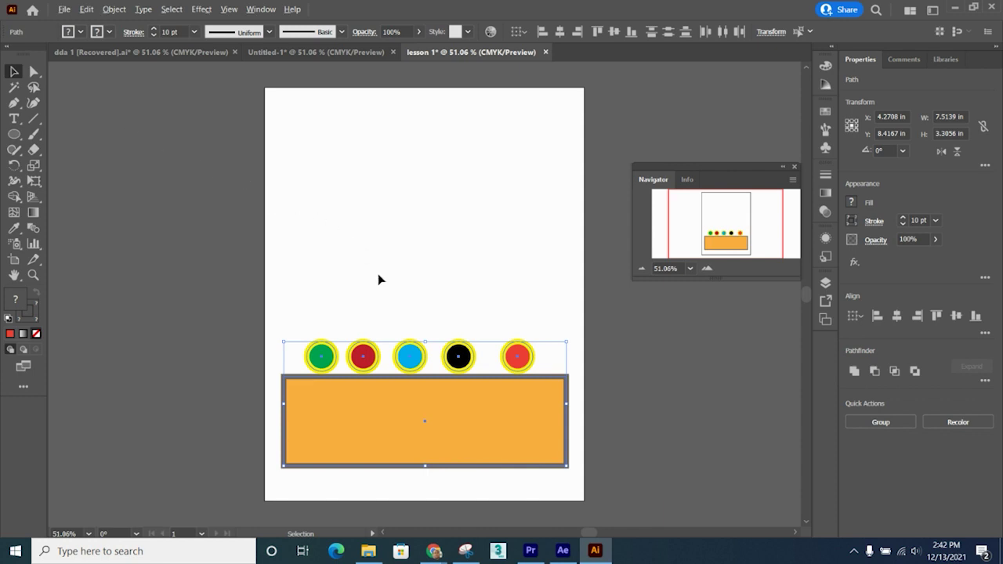
drag(423, 355, 428, 151)
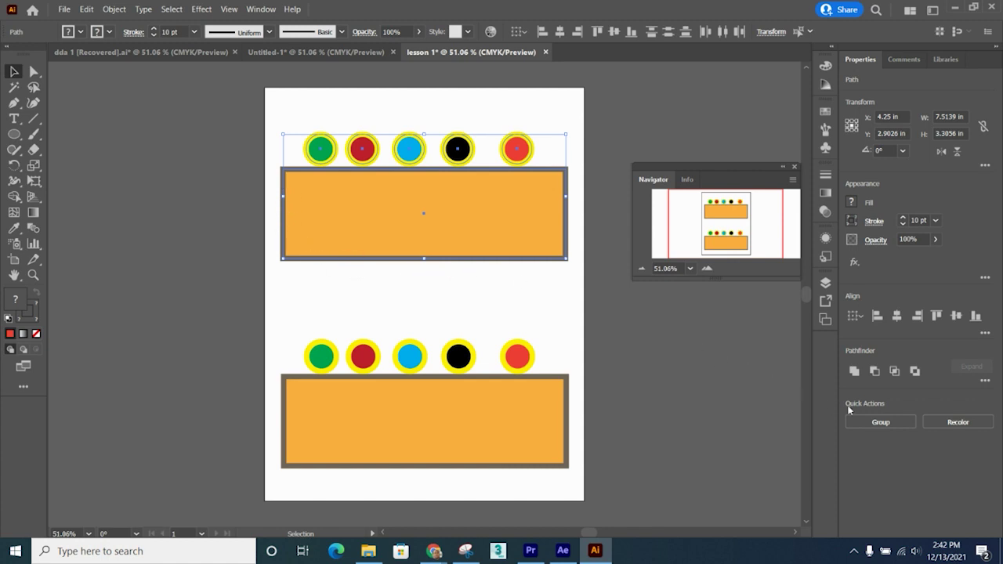
Step: Group the upper box-and-circles copy and nudge it to X 4.4792 in, Y 2.8054 in
click(885, 424)
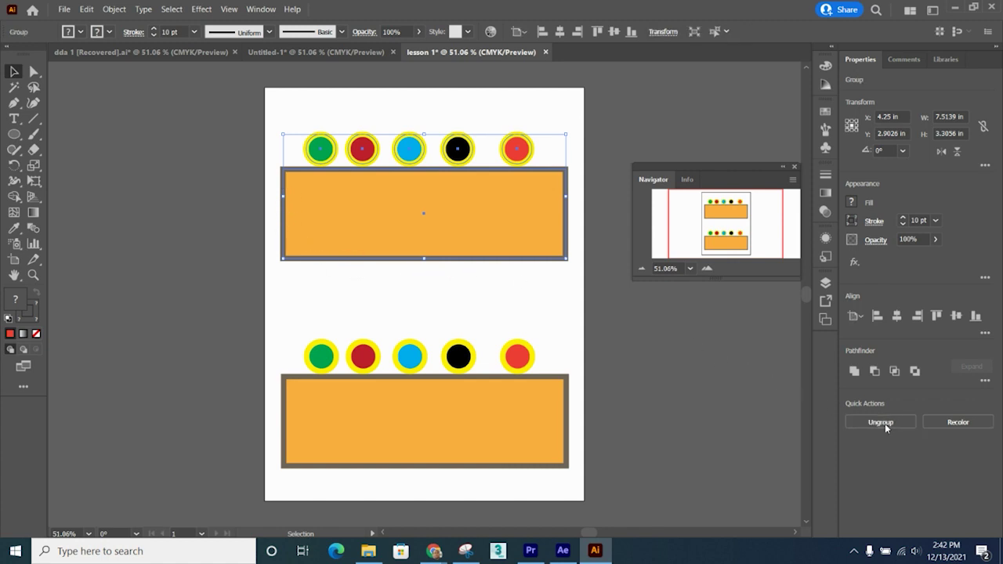
click(12, 71)
mouse_move(332, 202)
mouse_down()
mouse_move(369, 253)
mouse_move(329, 218)
mouse_move(342, 187)
mouse_move(334, 193)
mouse_up()
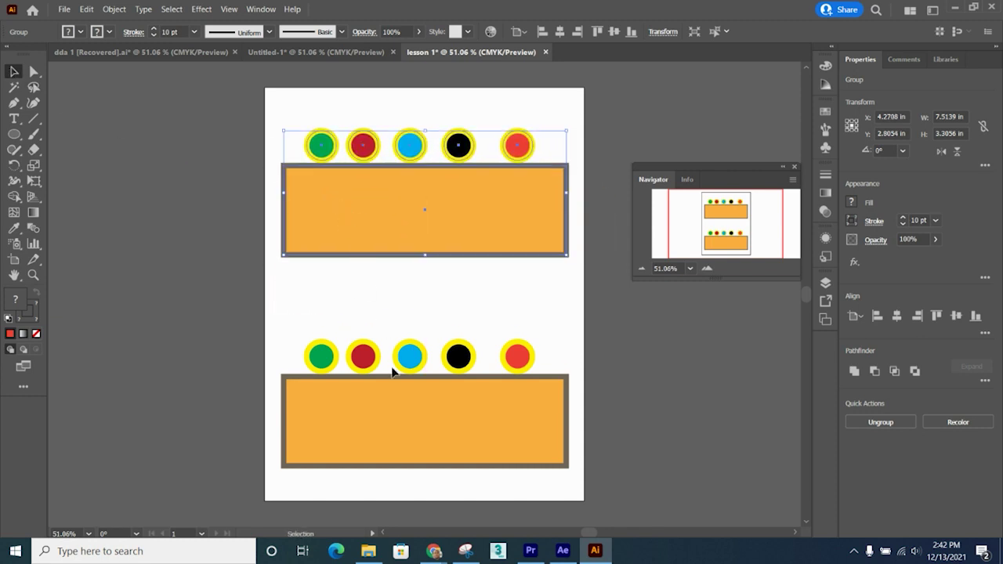
mouse_move(361, 358)
mouse_down()
mouse_move(379, 330)
mouse_move(361, 358)
mouse_up()
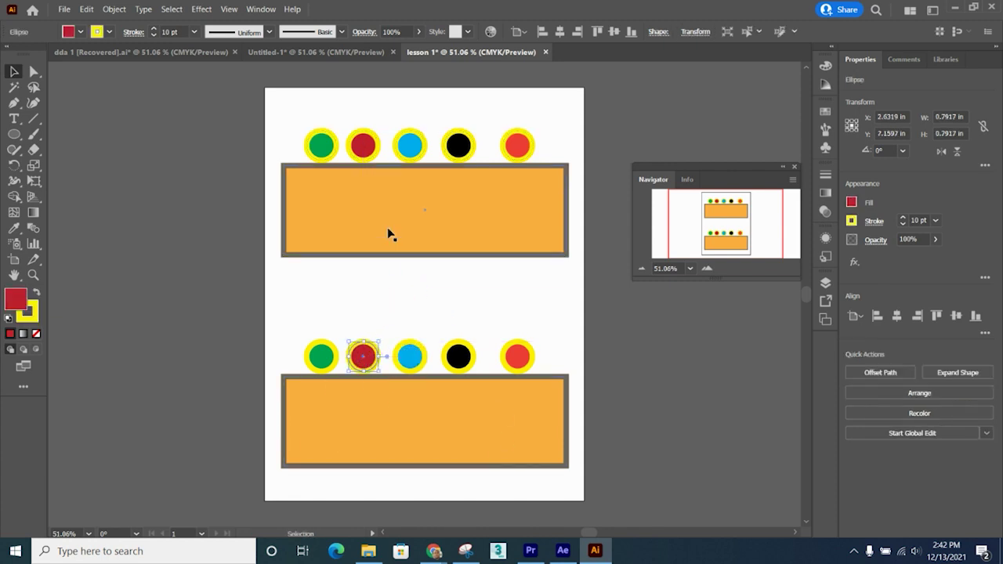
mouse_move(388, 231)
mouse_down()
mouse_move(446, 236)
mouse_move(374, 228)
mouse_move(393, 228)
mouse_up()
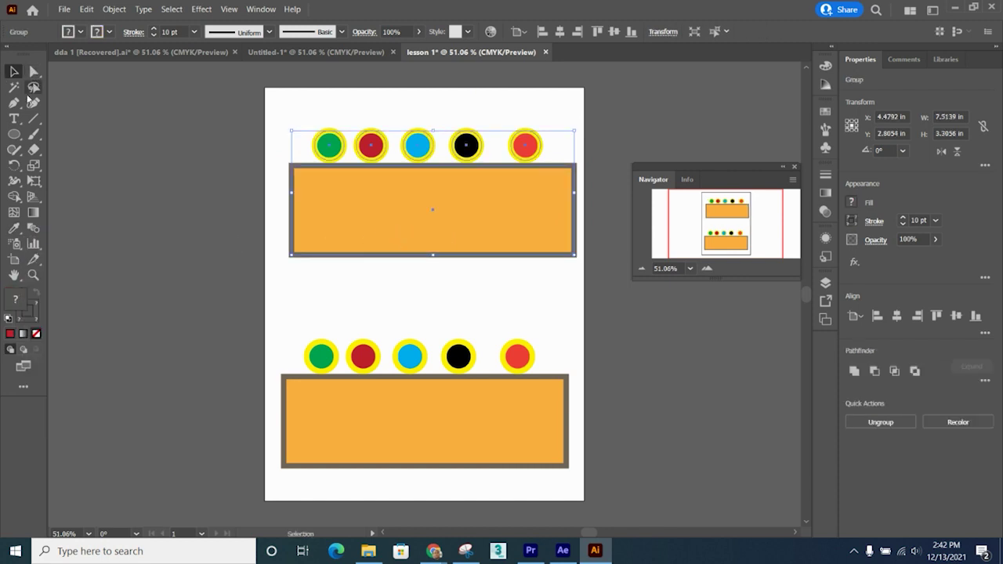
Step: Place a text object below the upper box and set its size to 24 pt
click(14, 118)
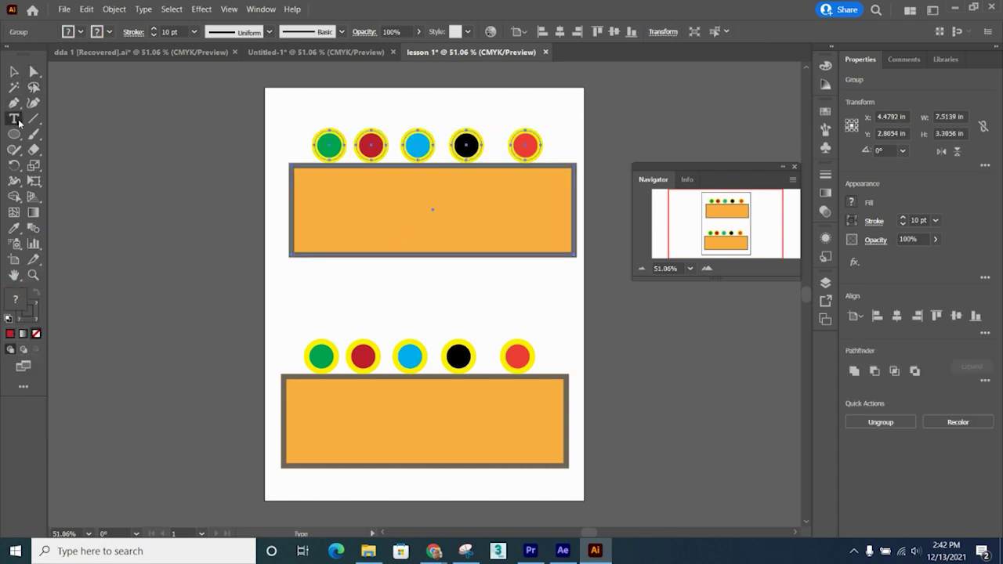
click(319, 273)
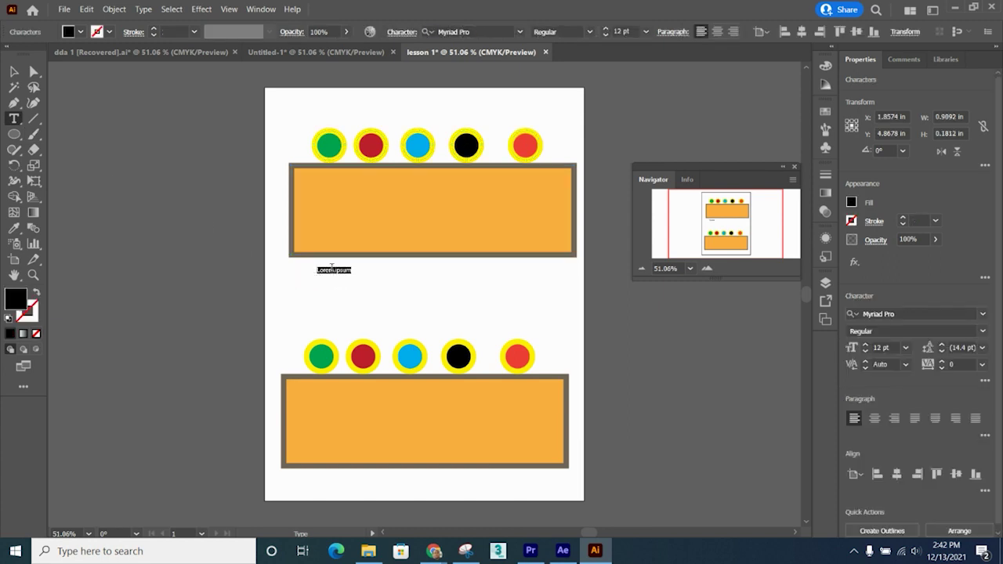
click(605, 30)
click(606, 30)
click(605, 30)
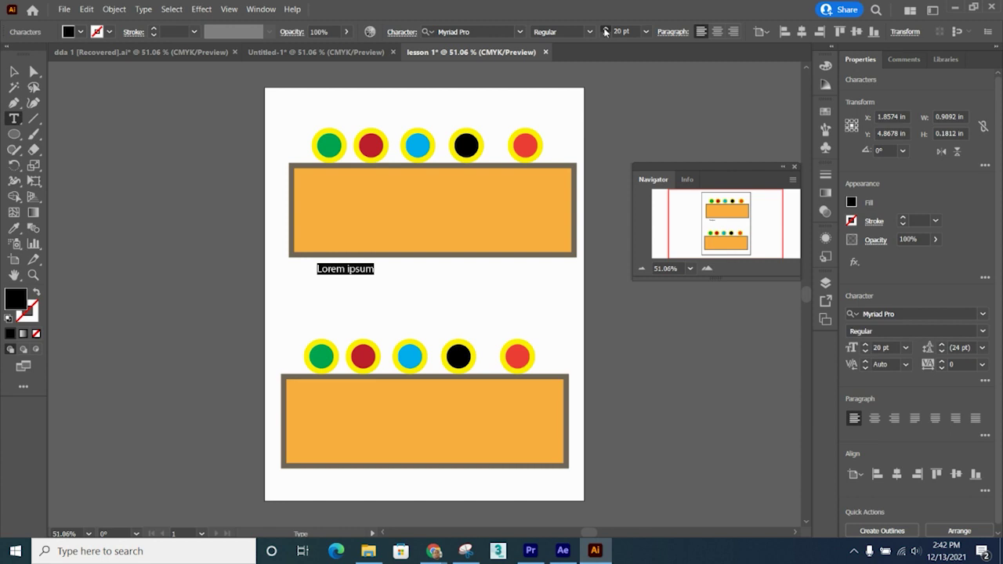
click(605, 30)
click(605, 30)
click(605, 30)
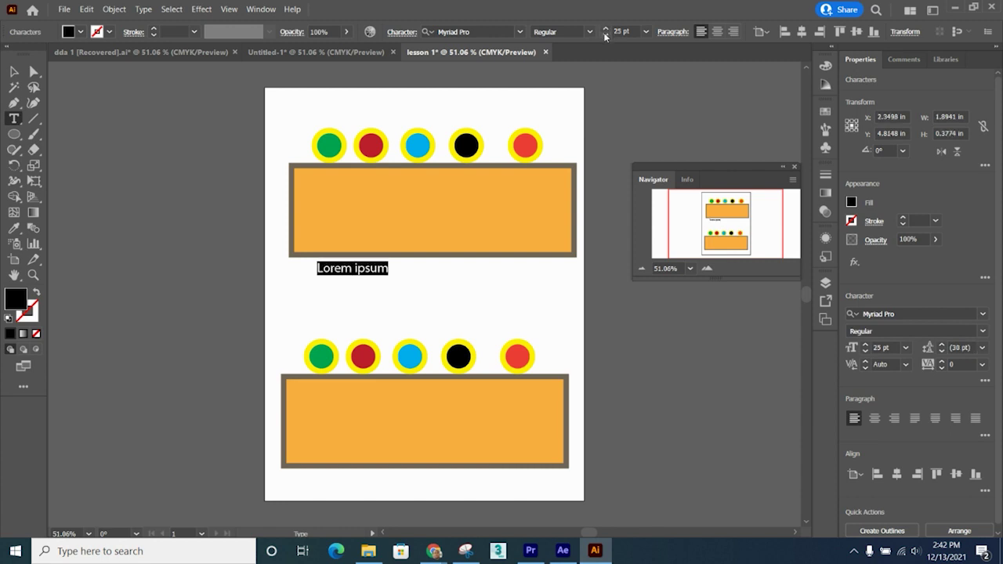
click(605, 35)
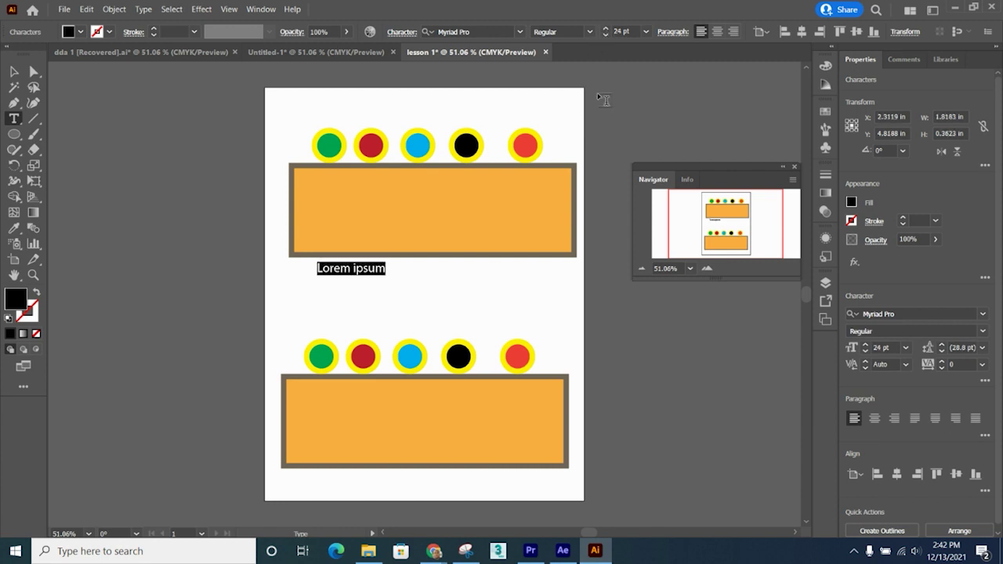
Step: Replace the placeholder text with the coach's name and 'Illustrator Lesson'
key(BackSpace)
text(Cocah)
key(BackSpace)
key(BackSpace)
key(BackSpace)
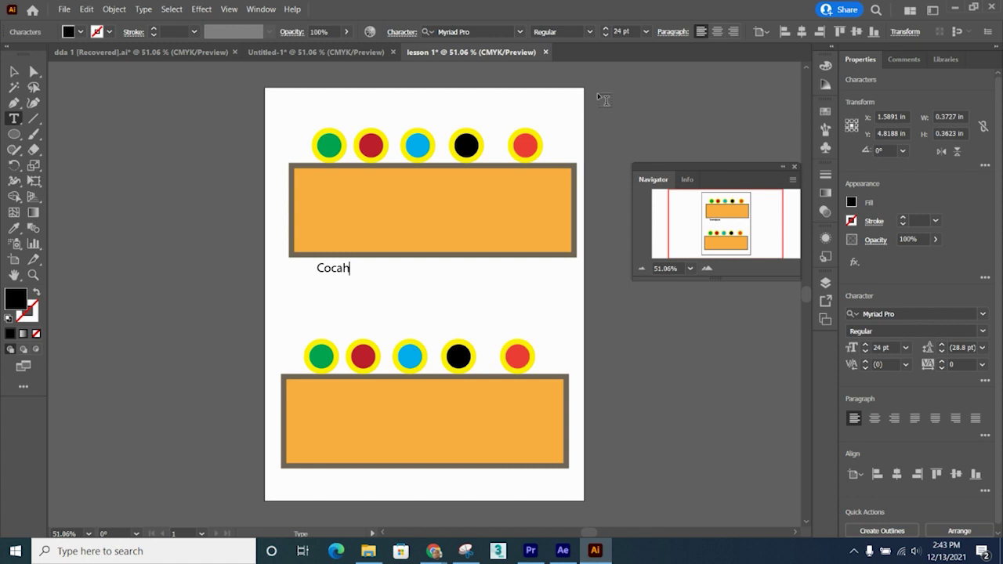
text(ach Stephens )
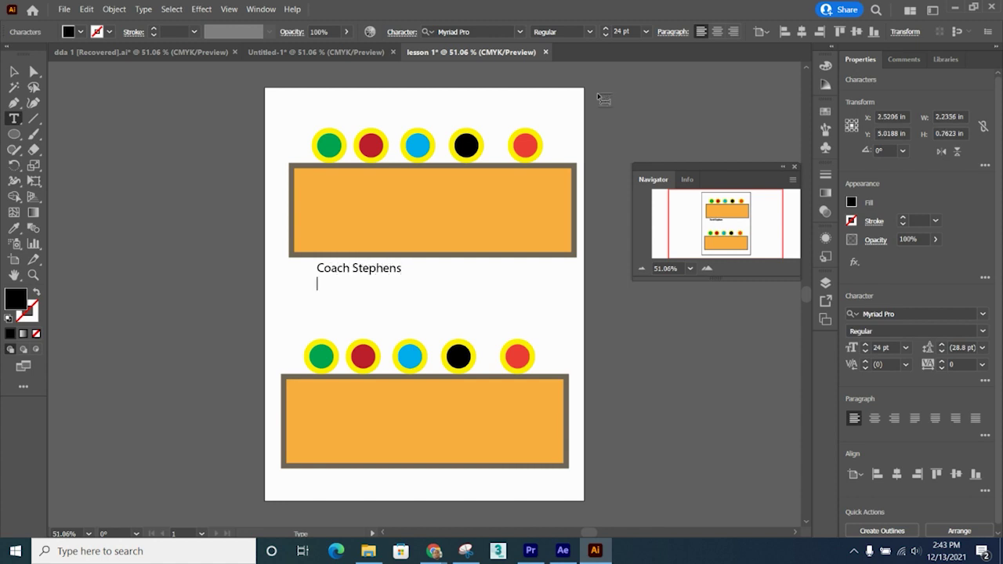
text(Illustrator Lesson 1)
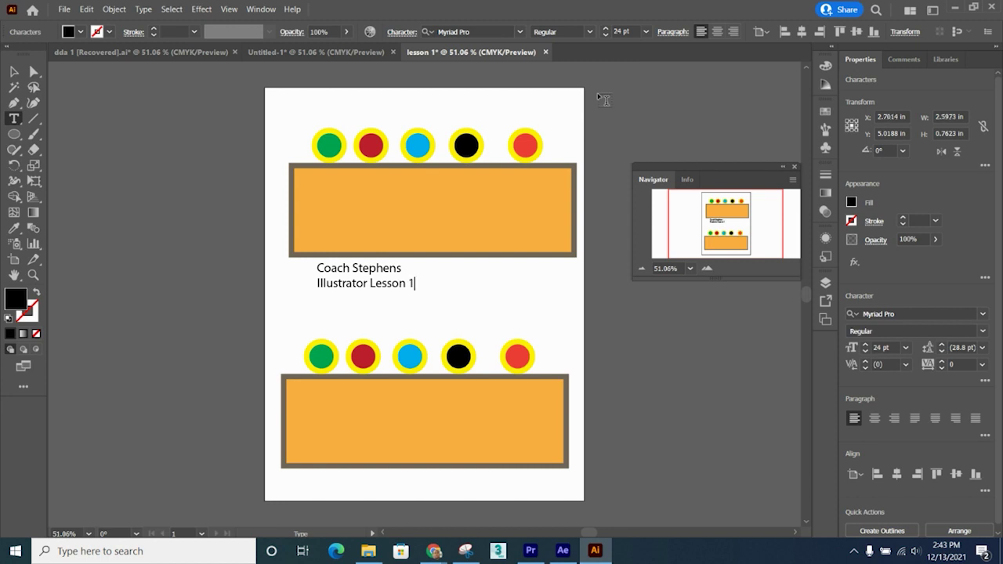
Step: Move the title between the two rows and enlarge it to about 45.16 pt
click(15, 71)
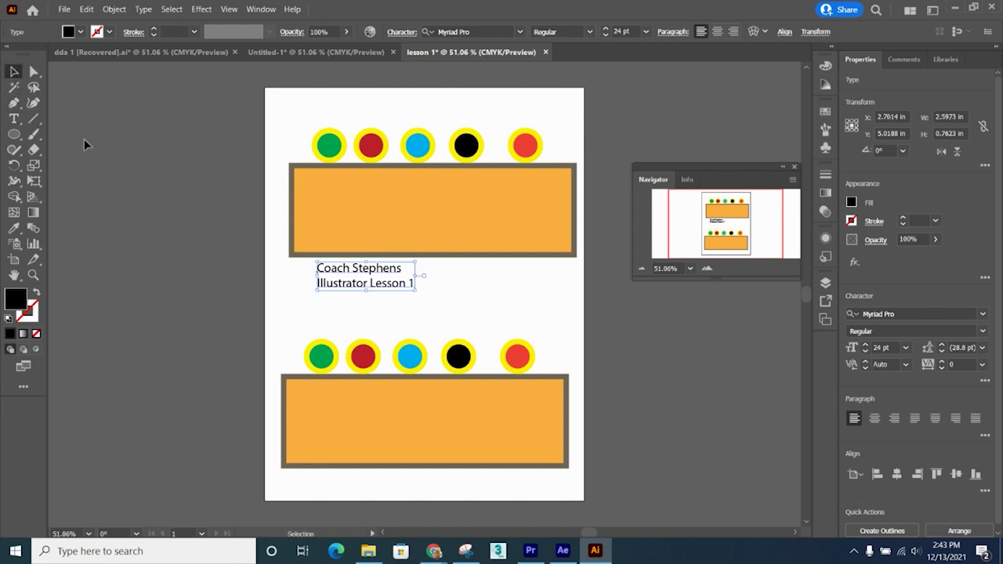
drag(355, 278, 404, 290)
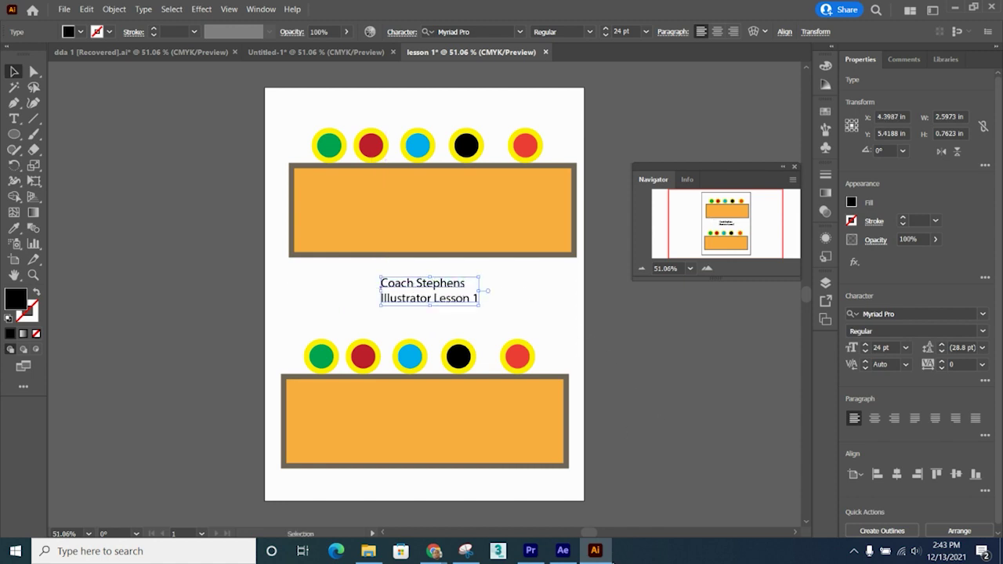
click(519, 510)
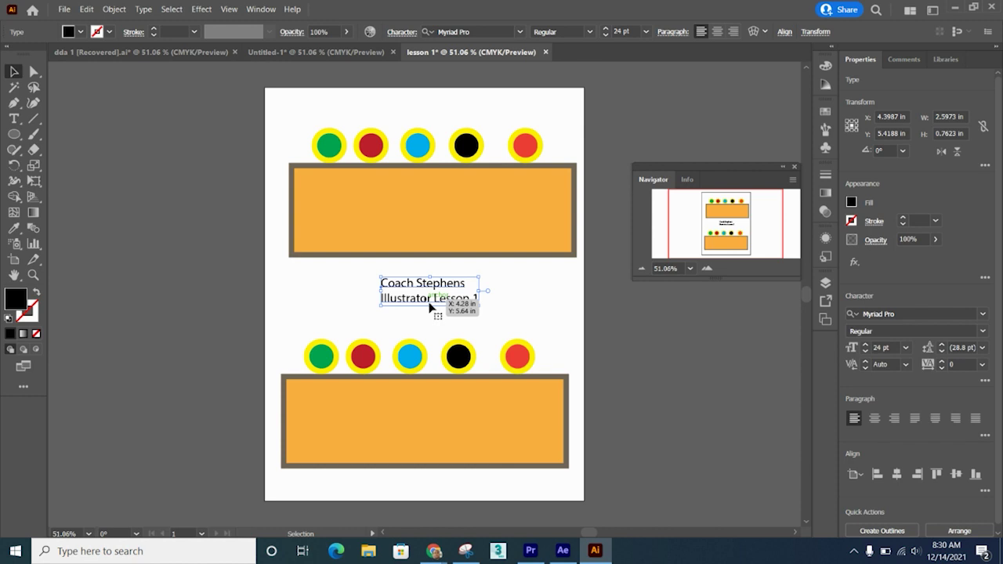
drag(481, 305, 439, 291)
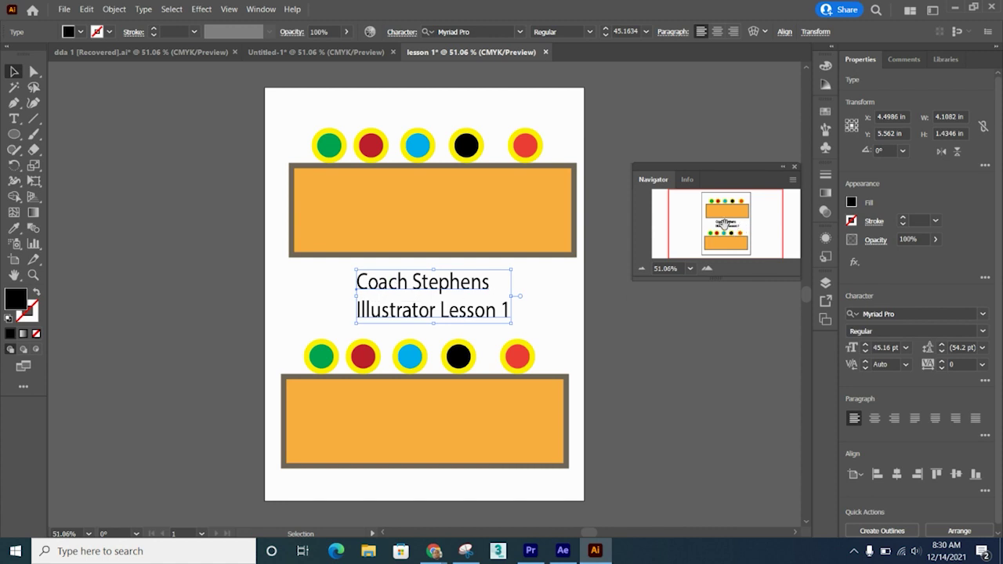
Step: Deselect the title and start Export As with JPEG chosen as the format
click(247, 249)
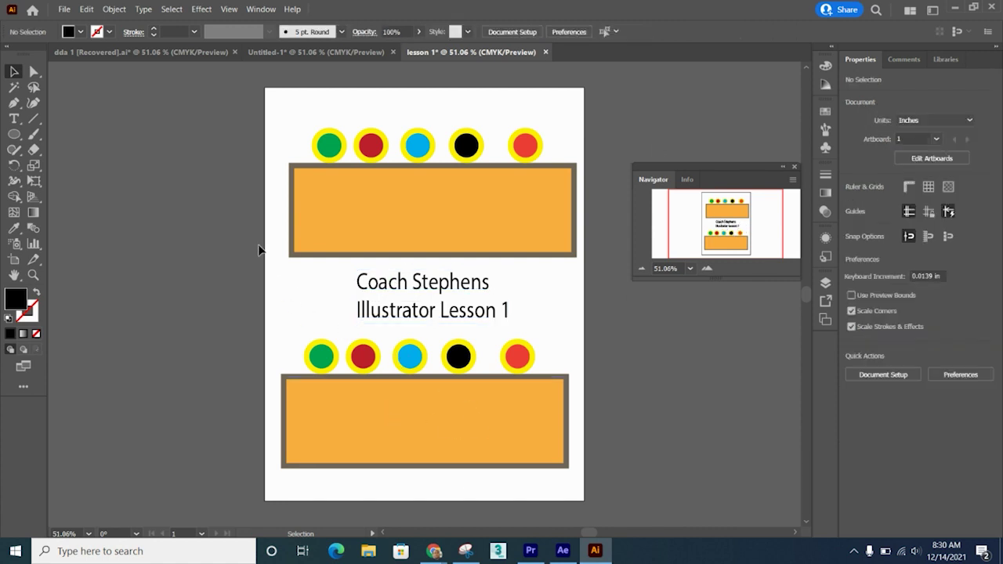
click(64, 9)
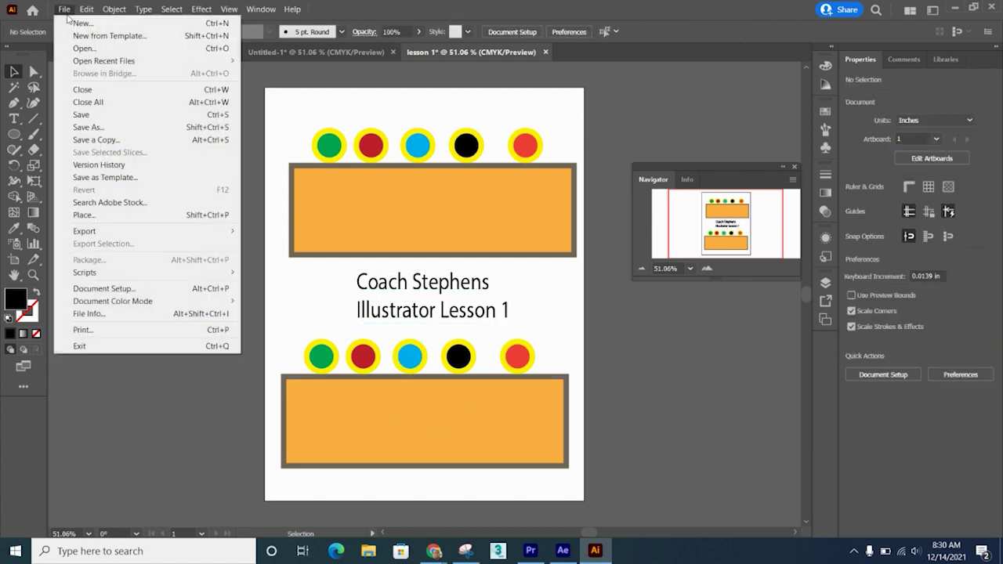
mouse_move(134, 232)
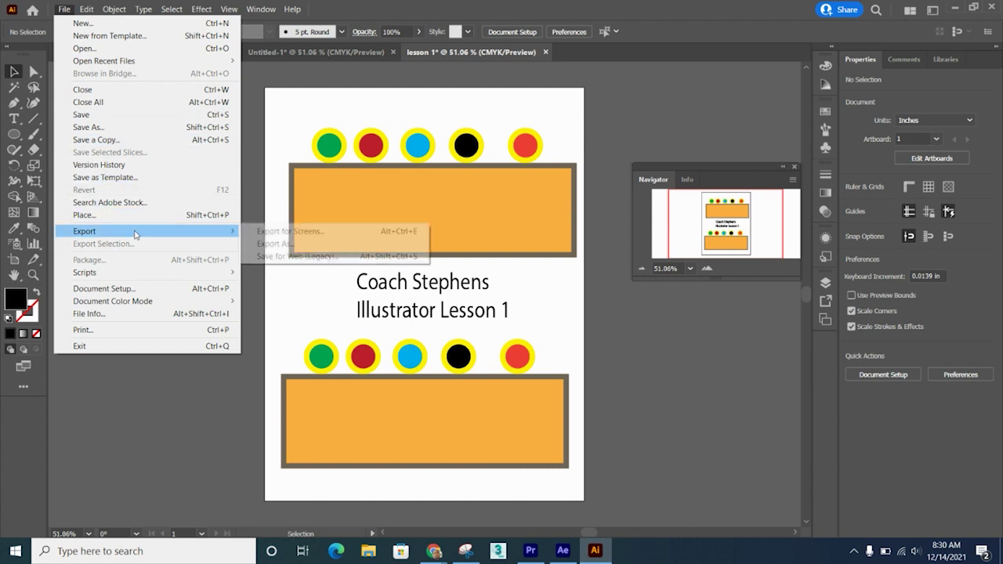
click(266, 245)
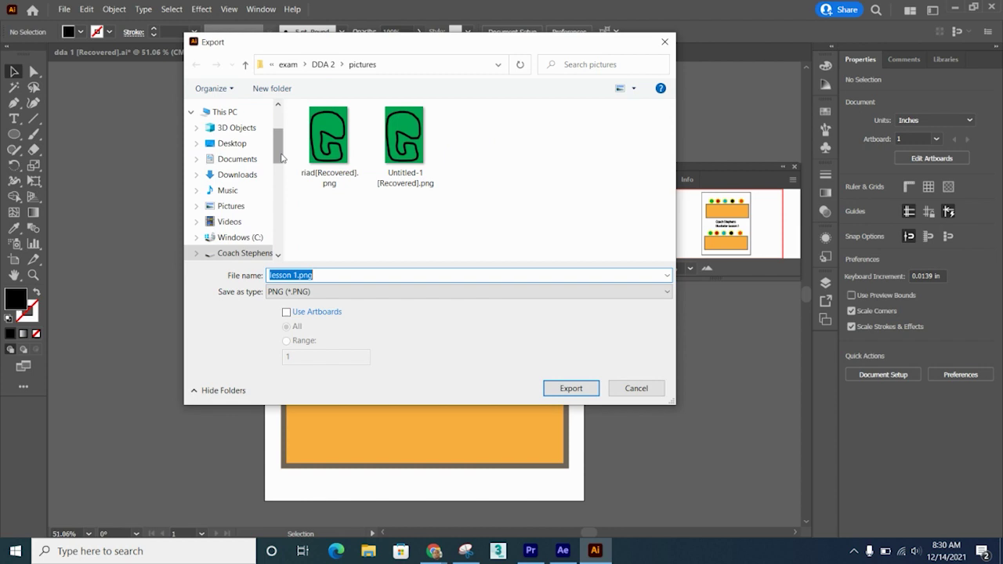
click(658, 296)
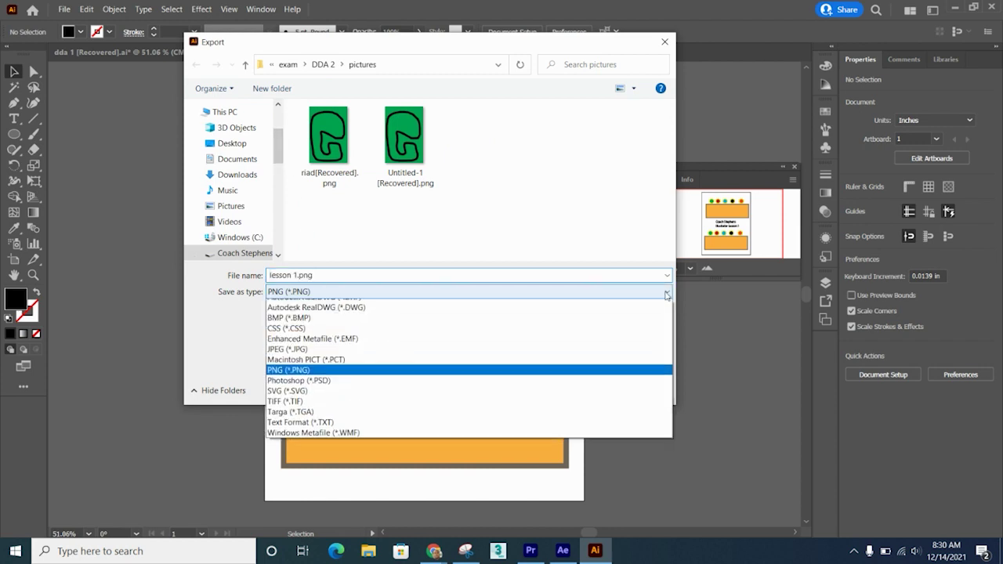
click(596, 357)
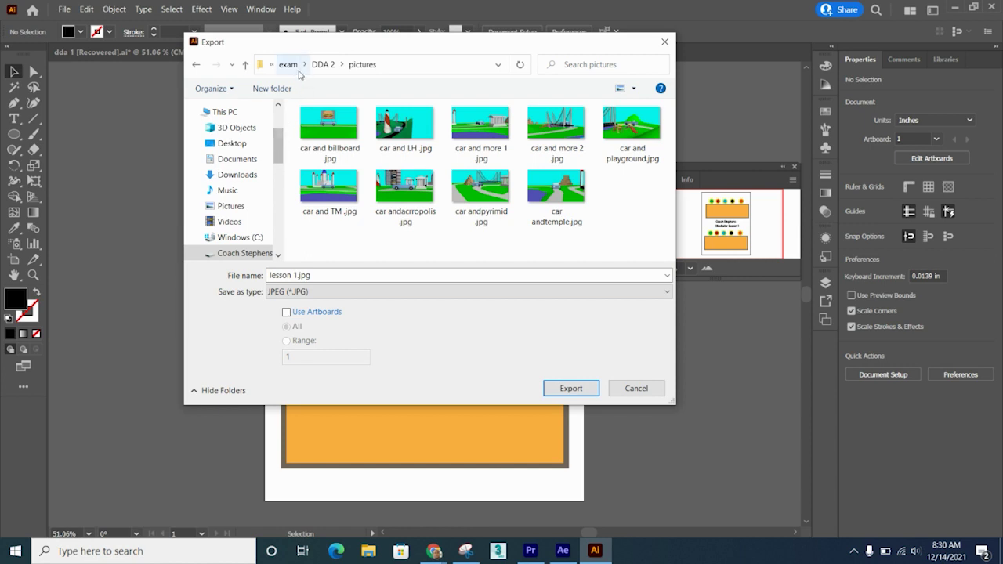
Step: Browse to DDA 1 > second Semester > DDA 1 Unit 2.00 and export lesson 1.jpg with default JPEG options
drag(278, 147, 279, 194)
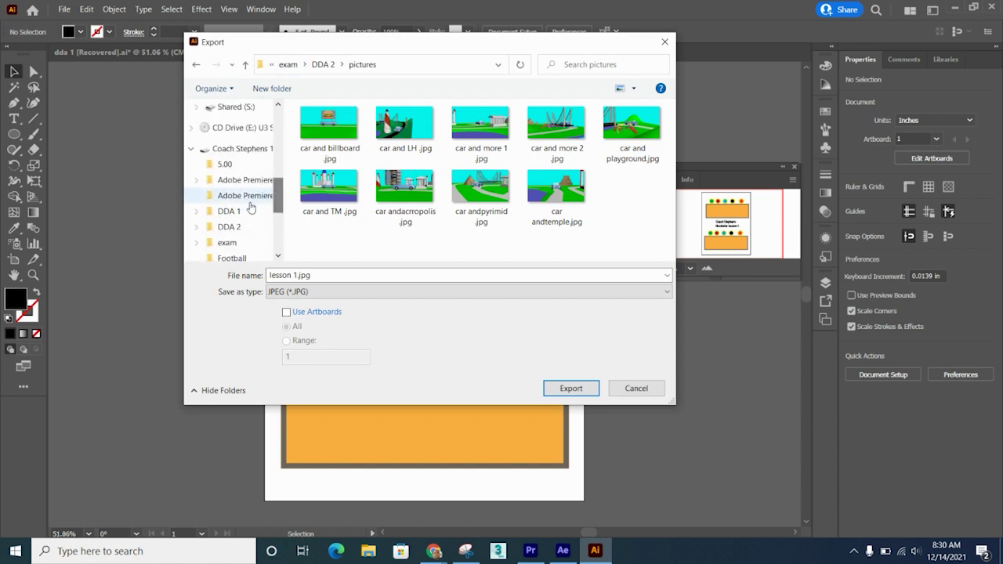
click(247, 213)
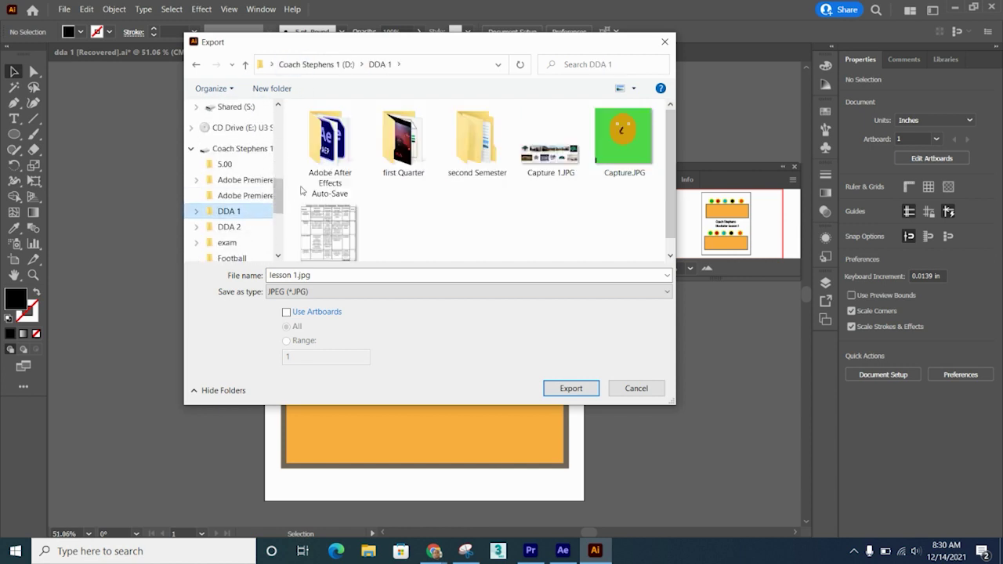
double_click(478, 142)
click(375, 144)
double_click(374, 144)
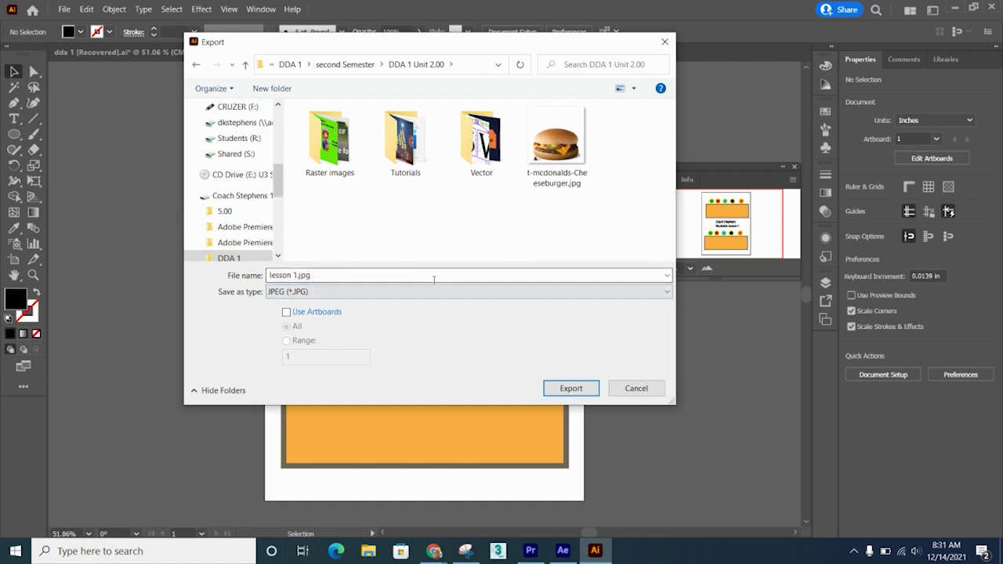
click(569, 391)
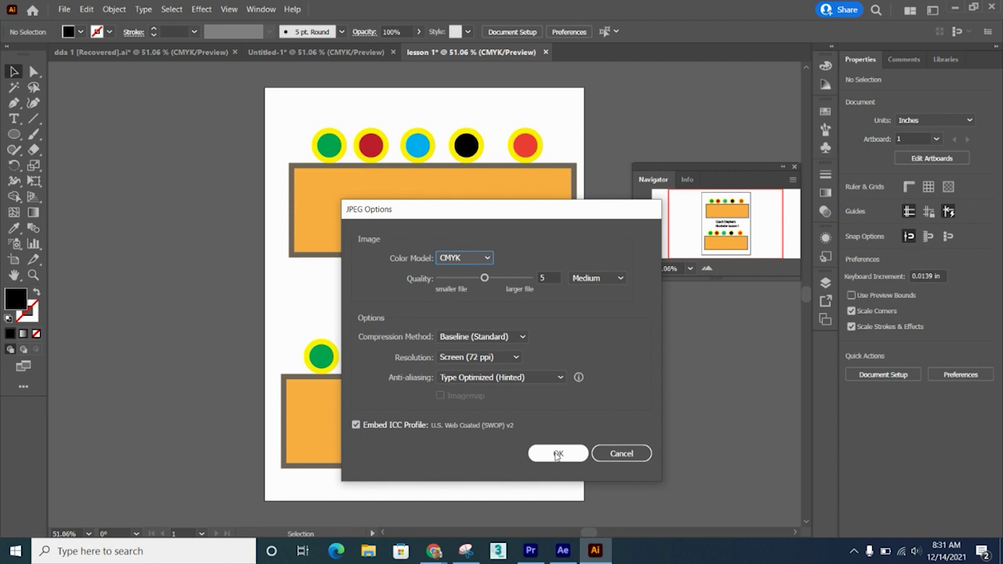
click(557, 455)
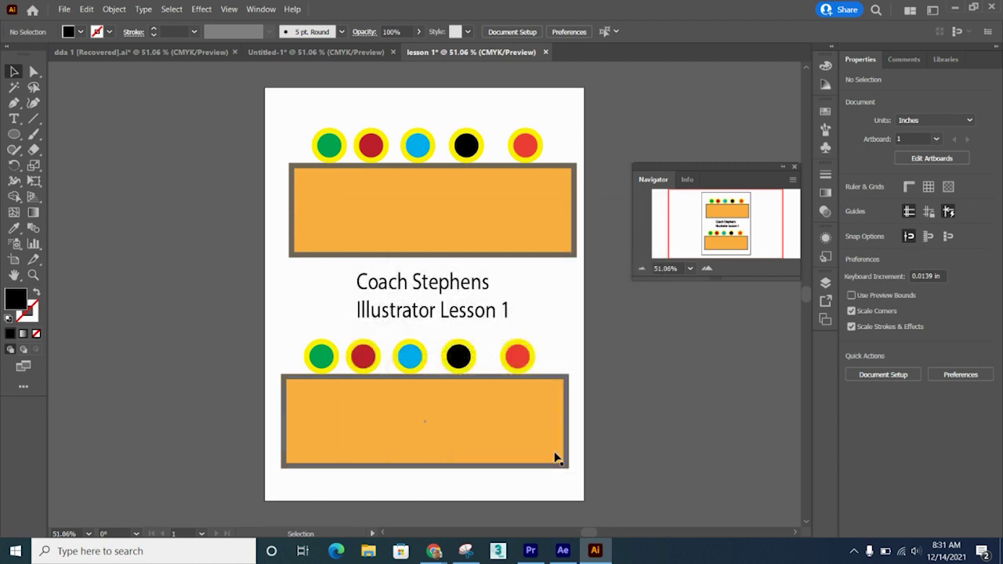
click(368, 551)
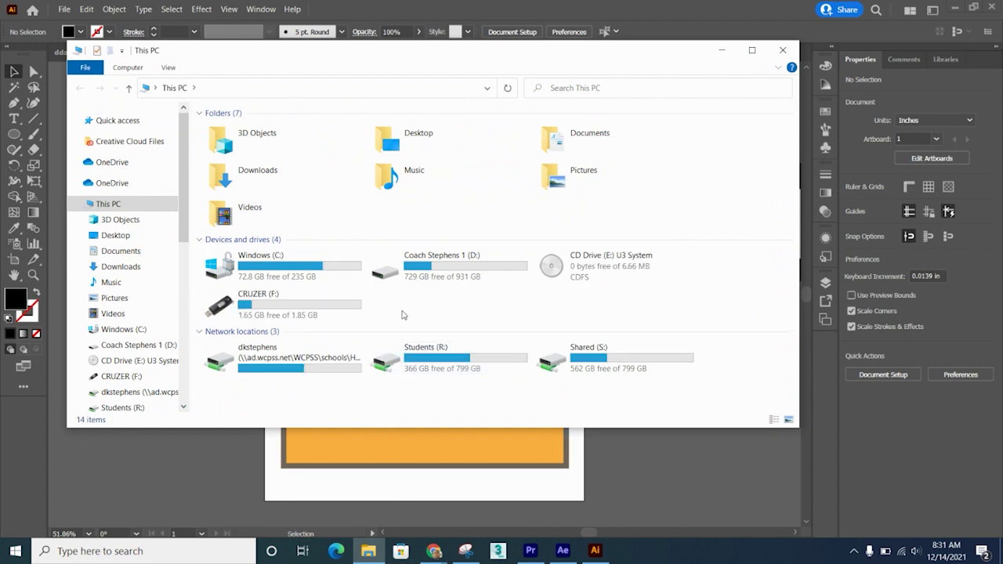
click(424, 282)
double_click(424, 283)
scroll(290, 268, down, 1)
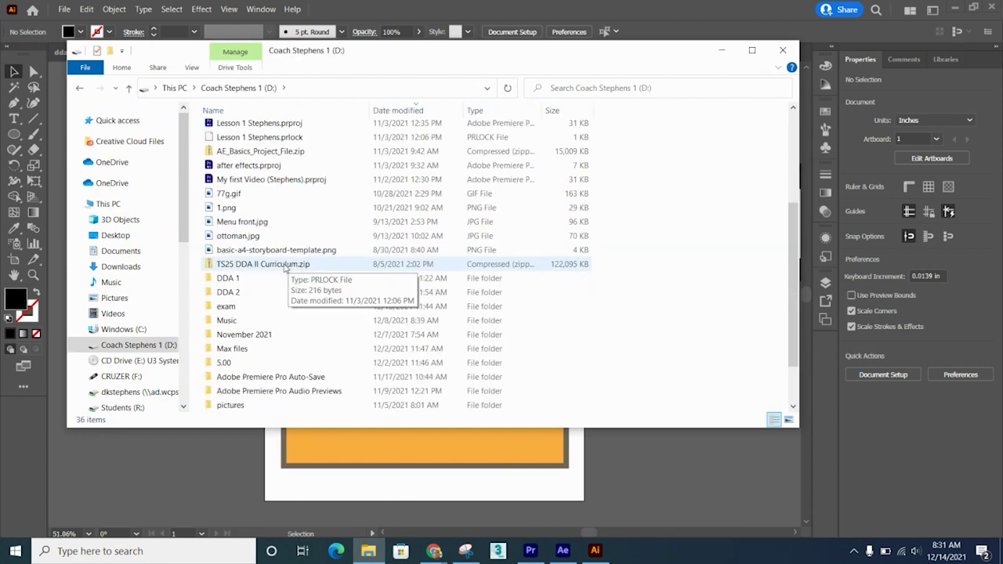
scroll(286, 269, down, 2)
double_click(264, 224)
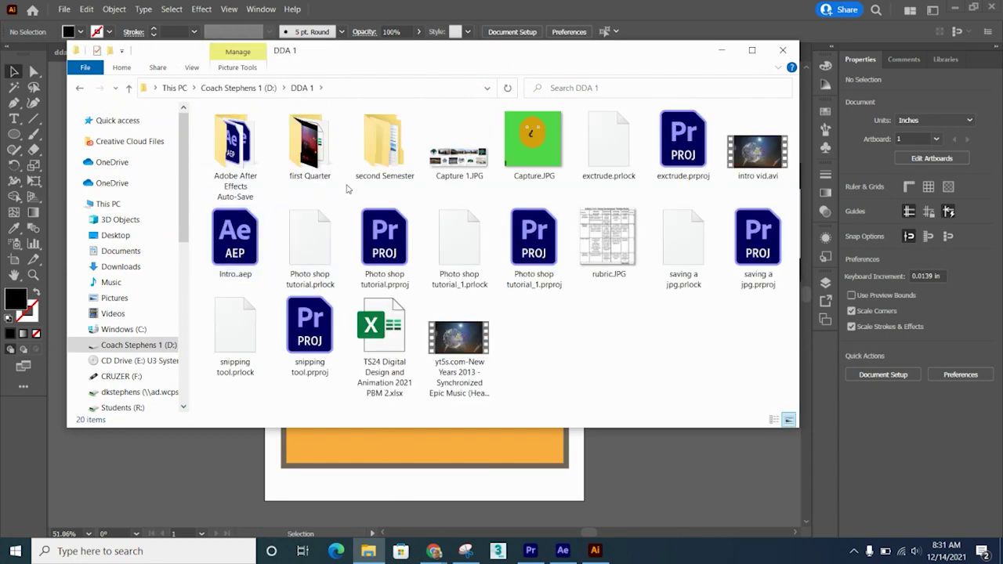
double_click(353, 159)
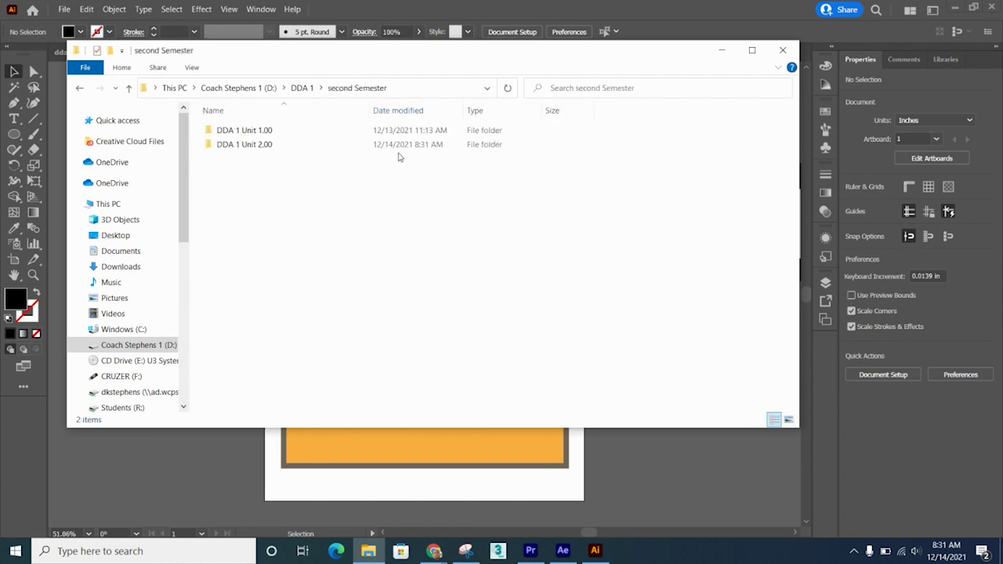
double_click(279, 149)
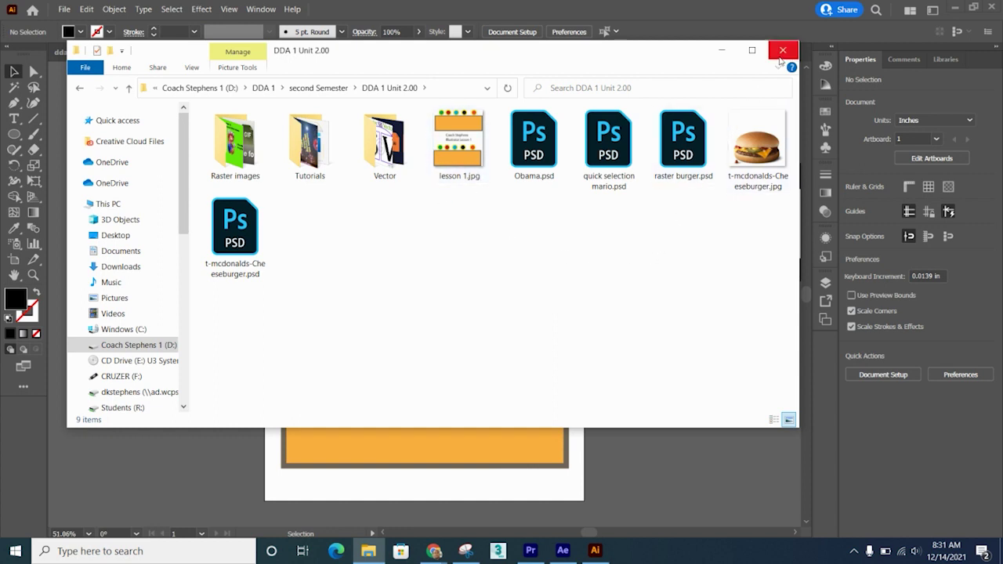
click(783, 52)
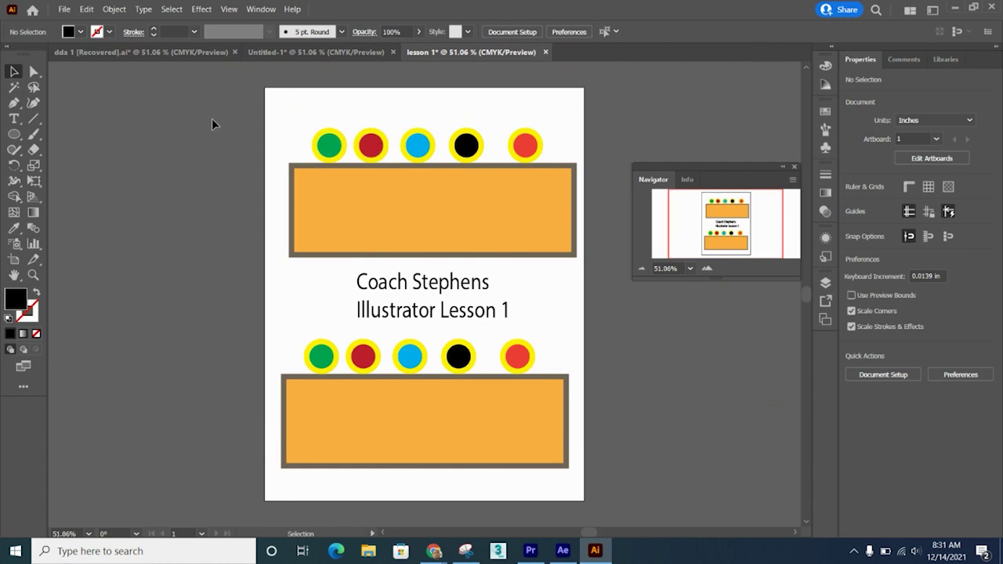
Step: Save a local copy named 'lesson 1.ai' (hyphen replaced by a space) in the Vector folder, accepting Illustrator 2020 options
click(66, 9)
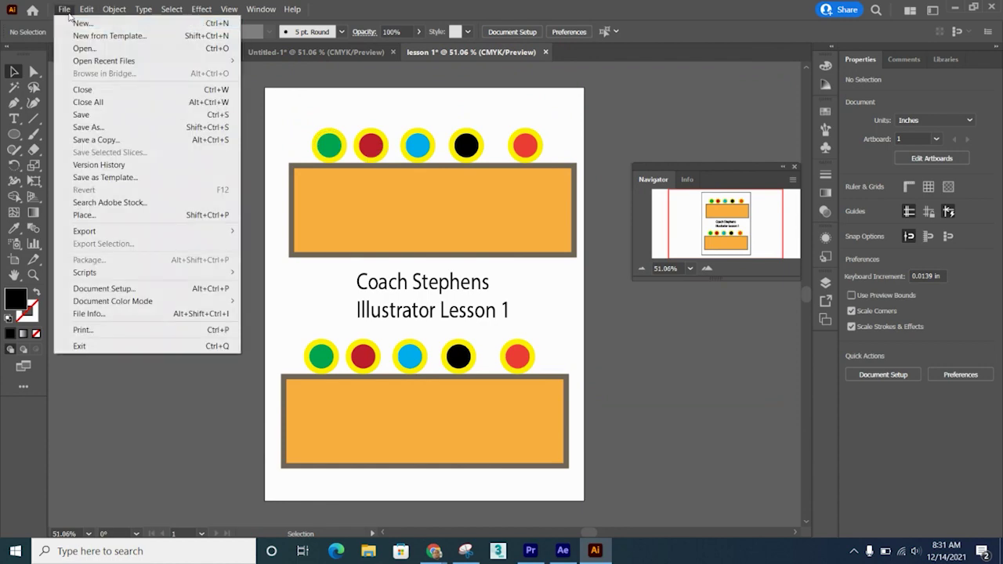
click(85, 127)
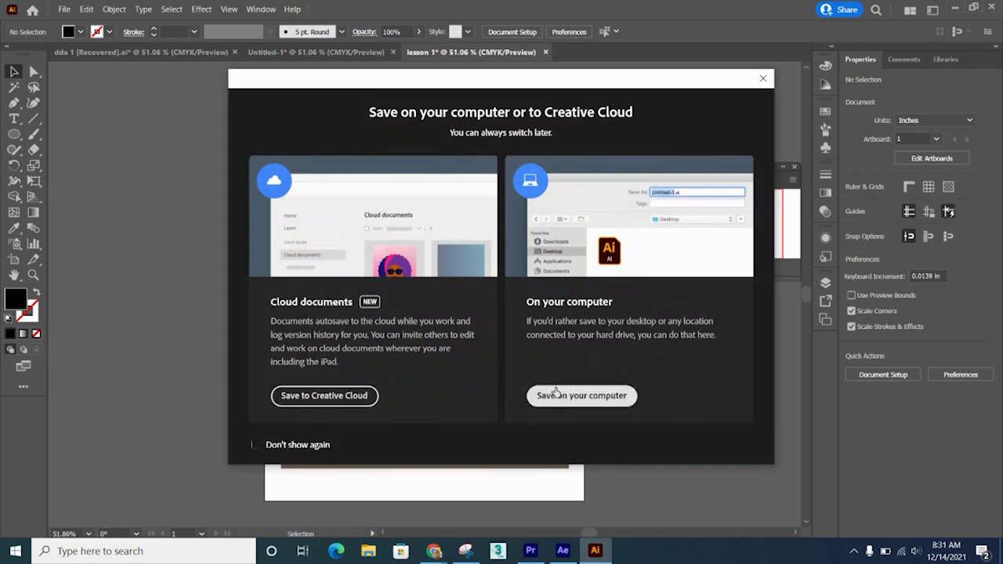
click(547, 396)
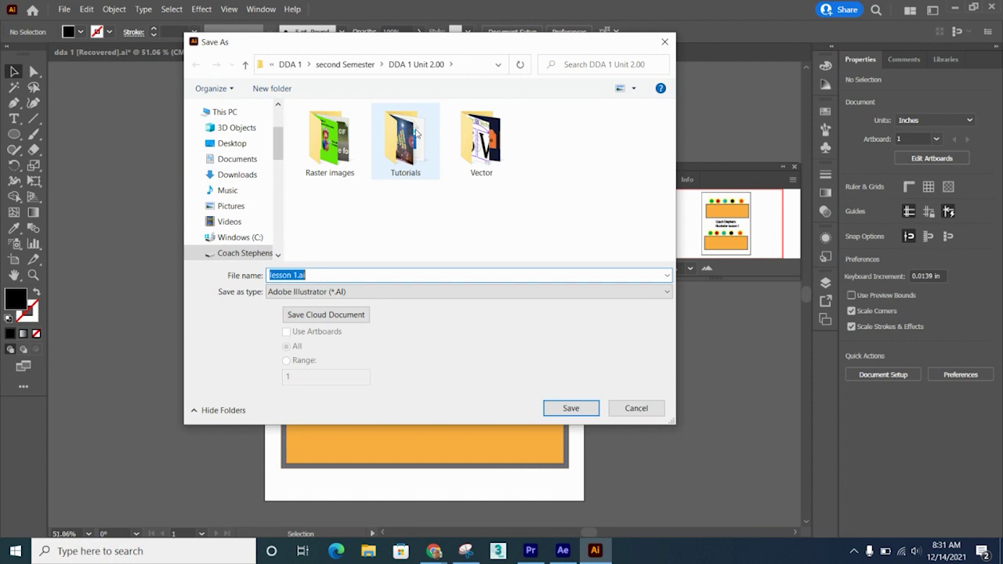
double_click(483, 147)
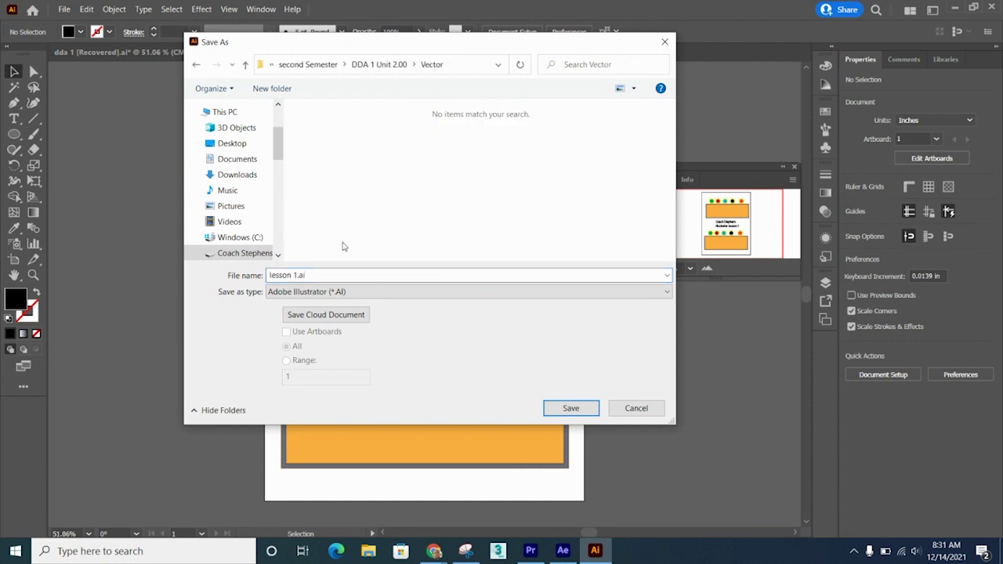
click(292, 277)
key(BackSpace)
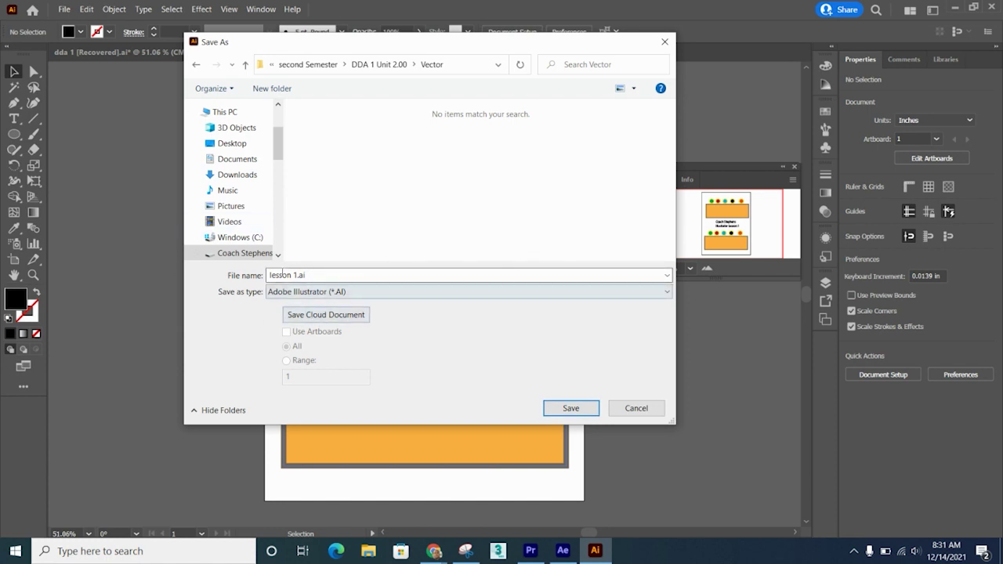
click(571, 409)
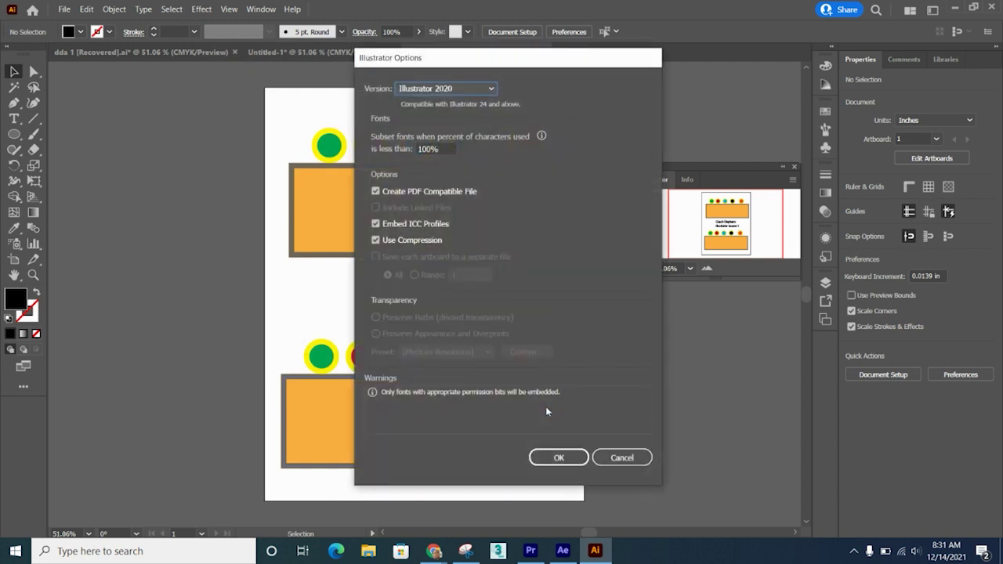
click(582, 463)
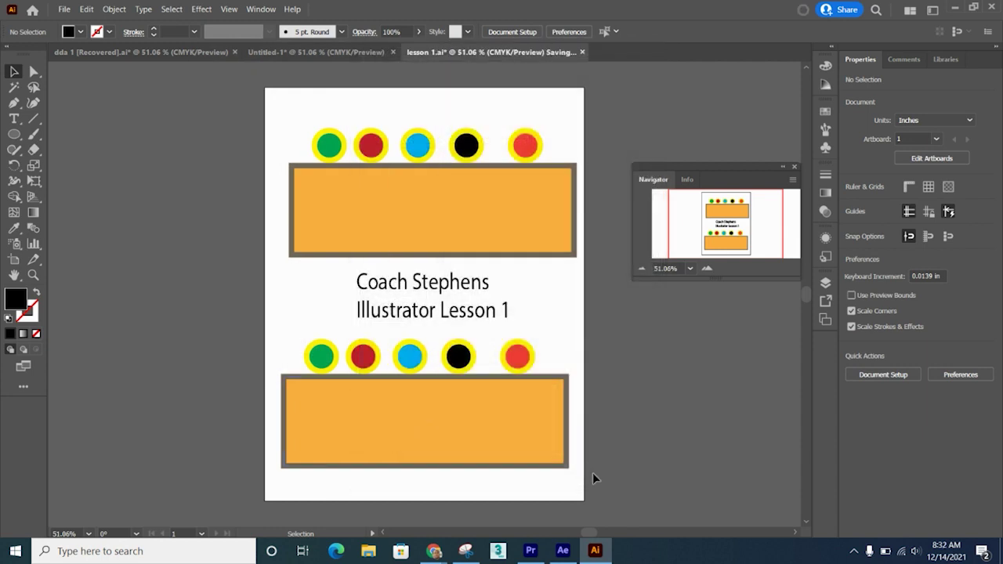